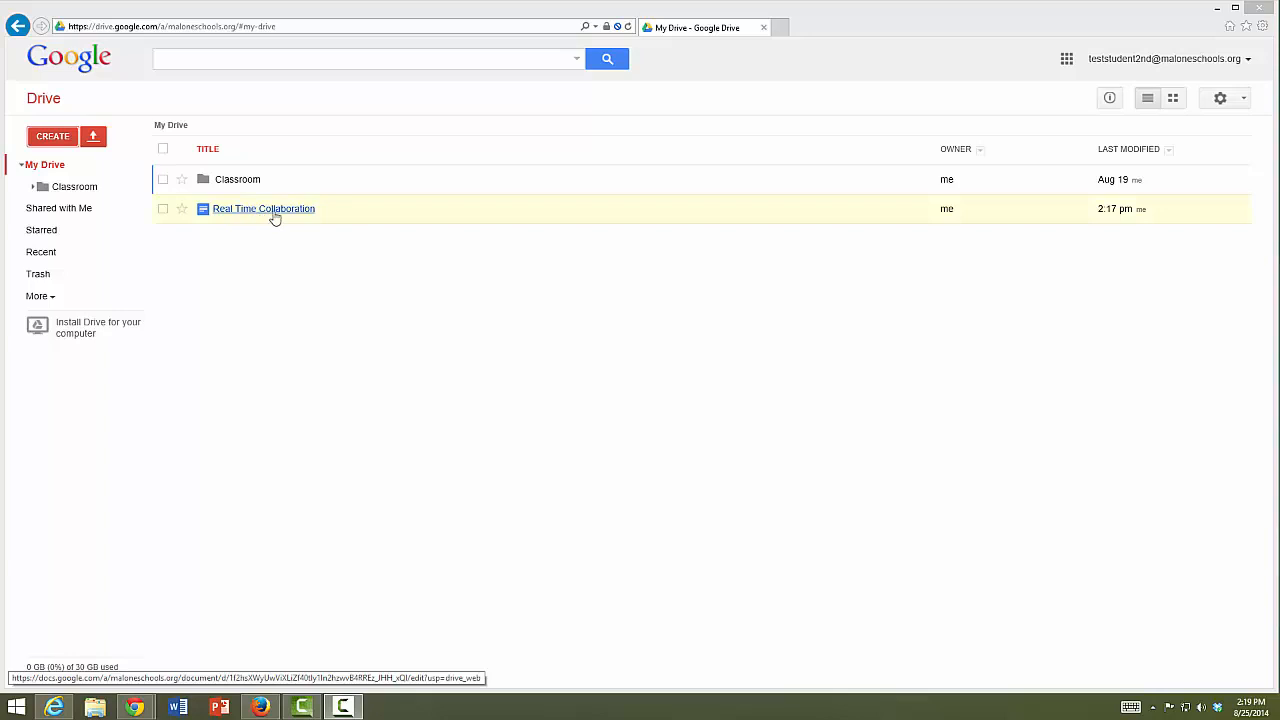
- Open the sharing settings of the Real Time Collaboration document and enter the collaborator's e-mail as an invitee
{"action": "left_click", "coordinate": [163, 210]}
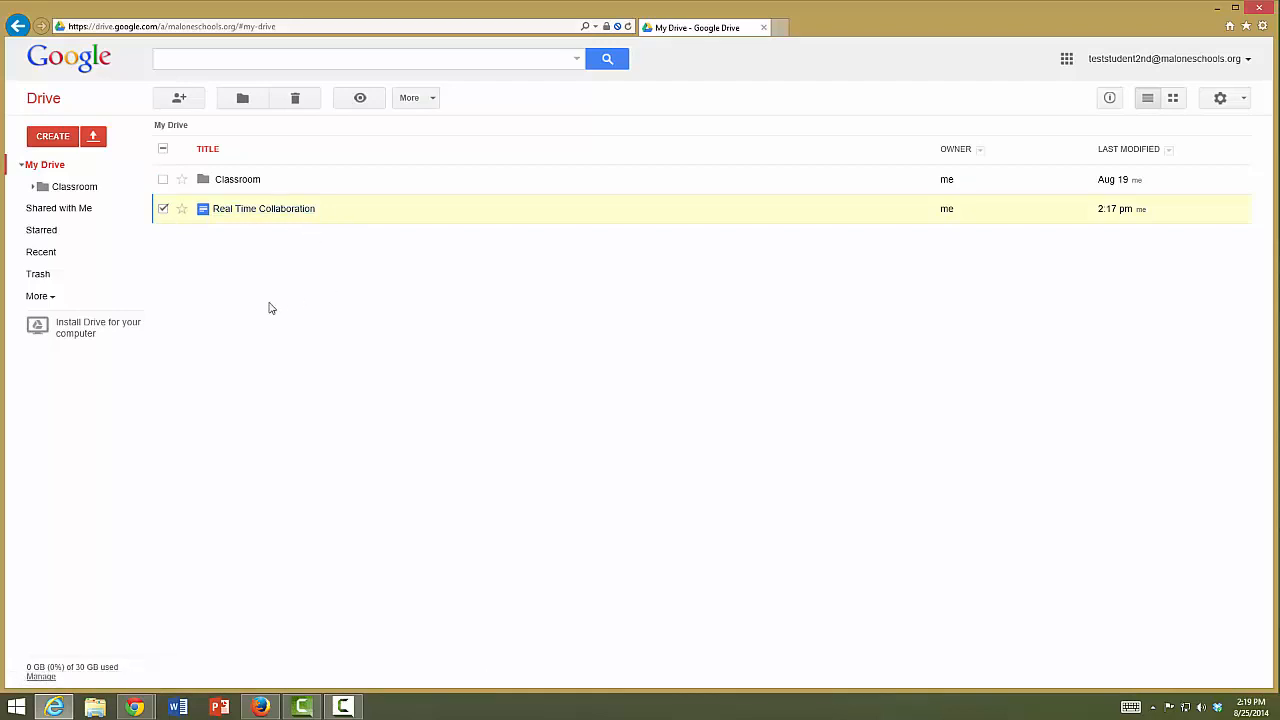
{"action": "left_click", "coordinate": [163, 210]}
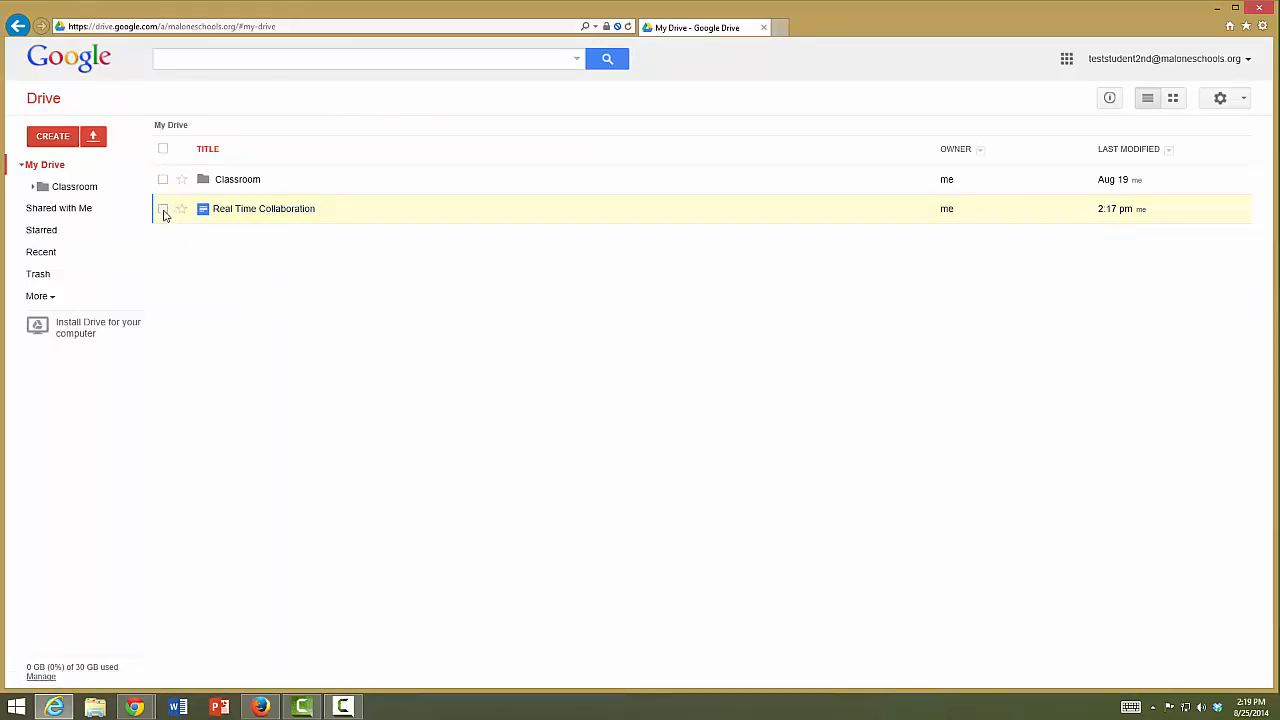
{"action": "left_click", "coordinate": [163, 210]}
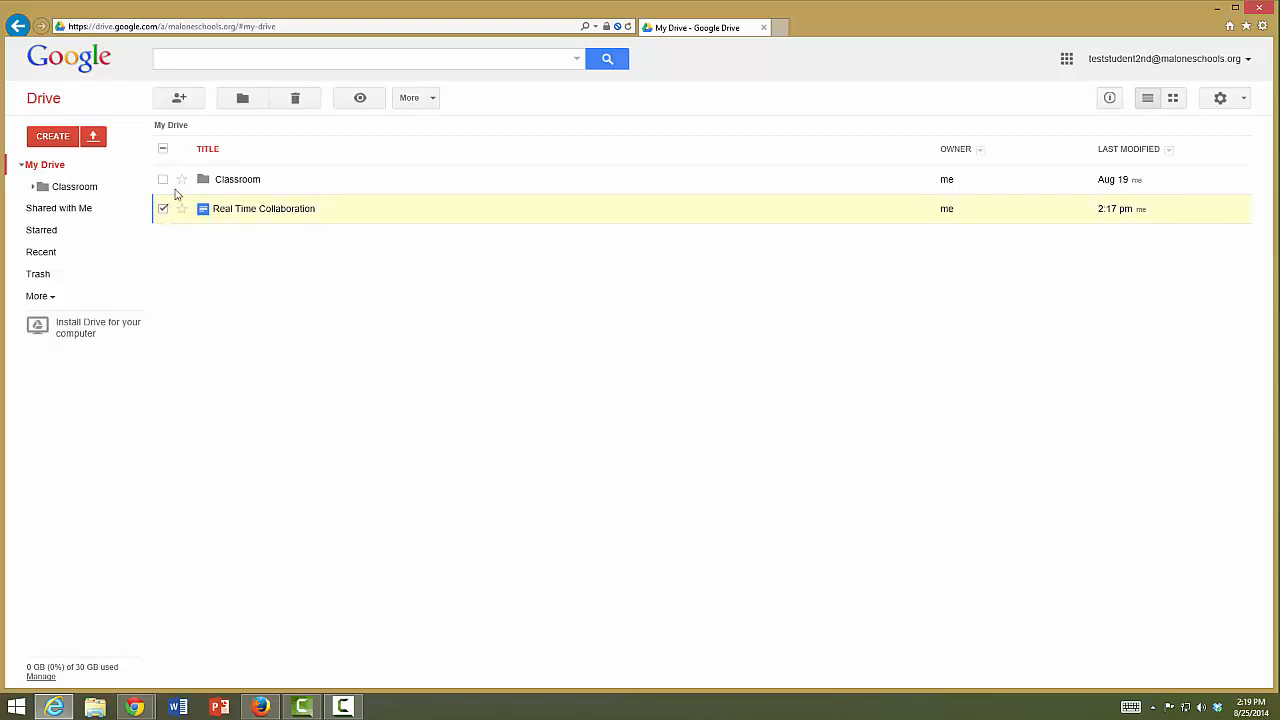
{"action": "left_click", "coordinate": [180, 100]}
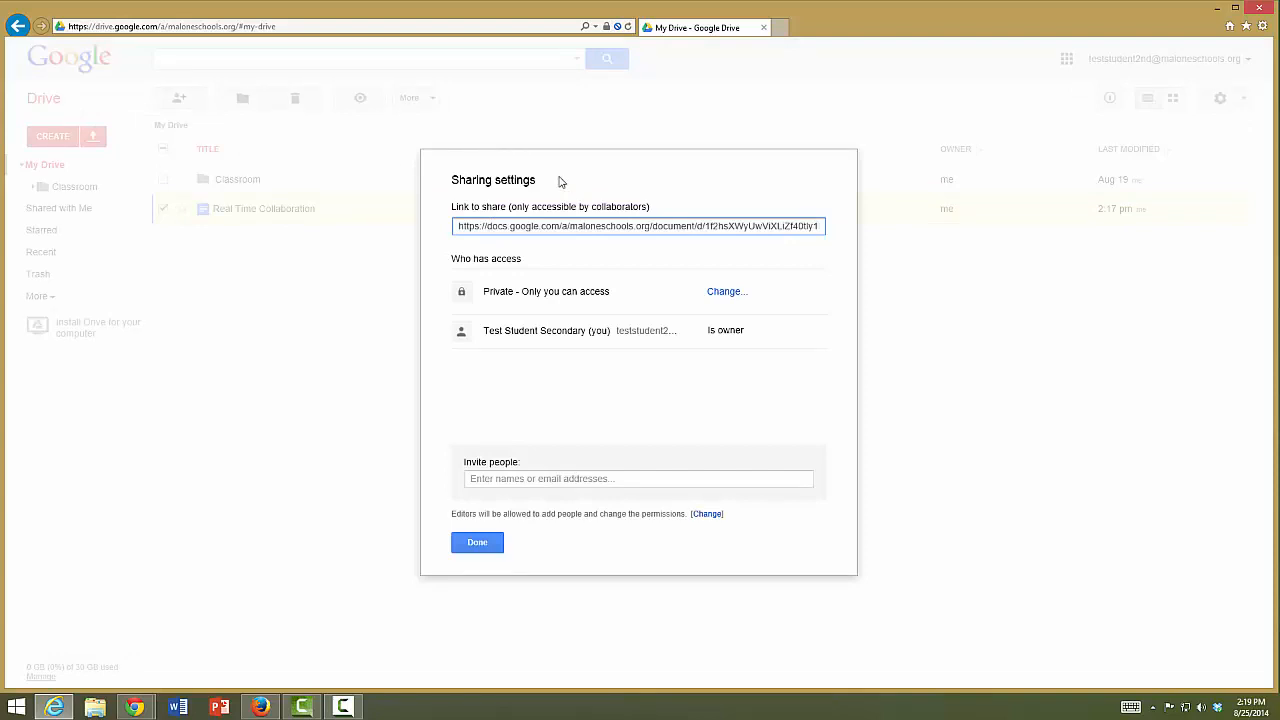
{"action": "left_click", "coordinate": [610, 478]}
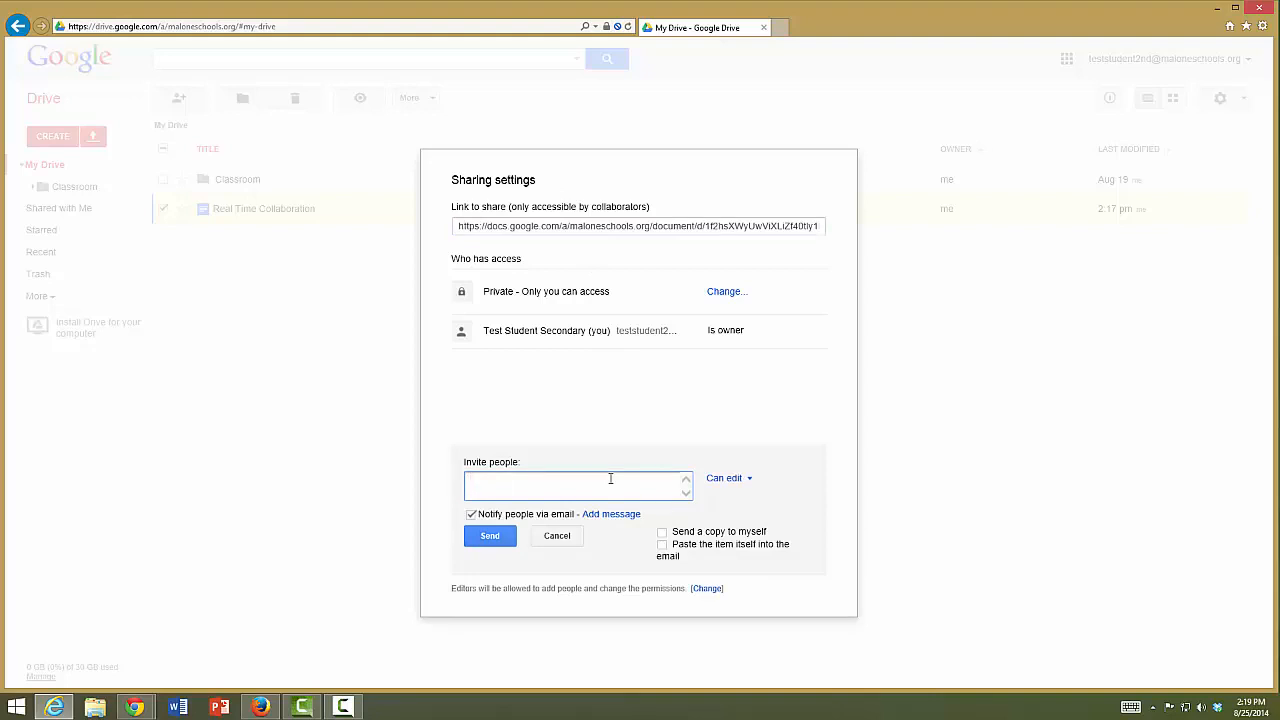
{"action": "type", "text": "mda"}
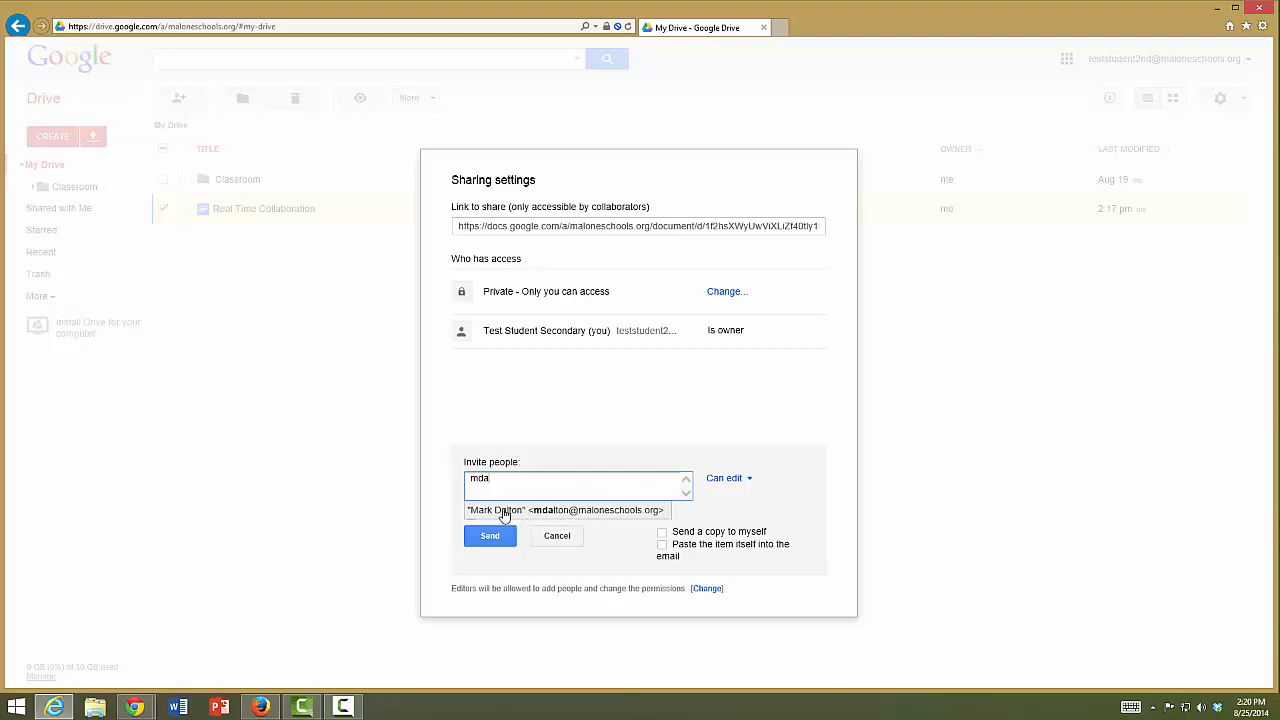
{"action": "left_click", "coordinate": [560, 511]}
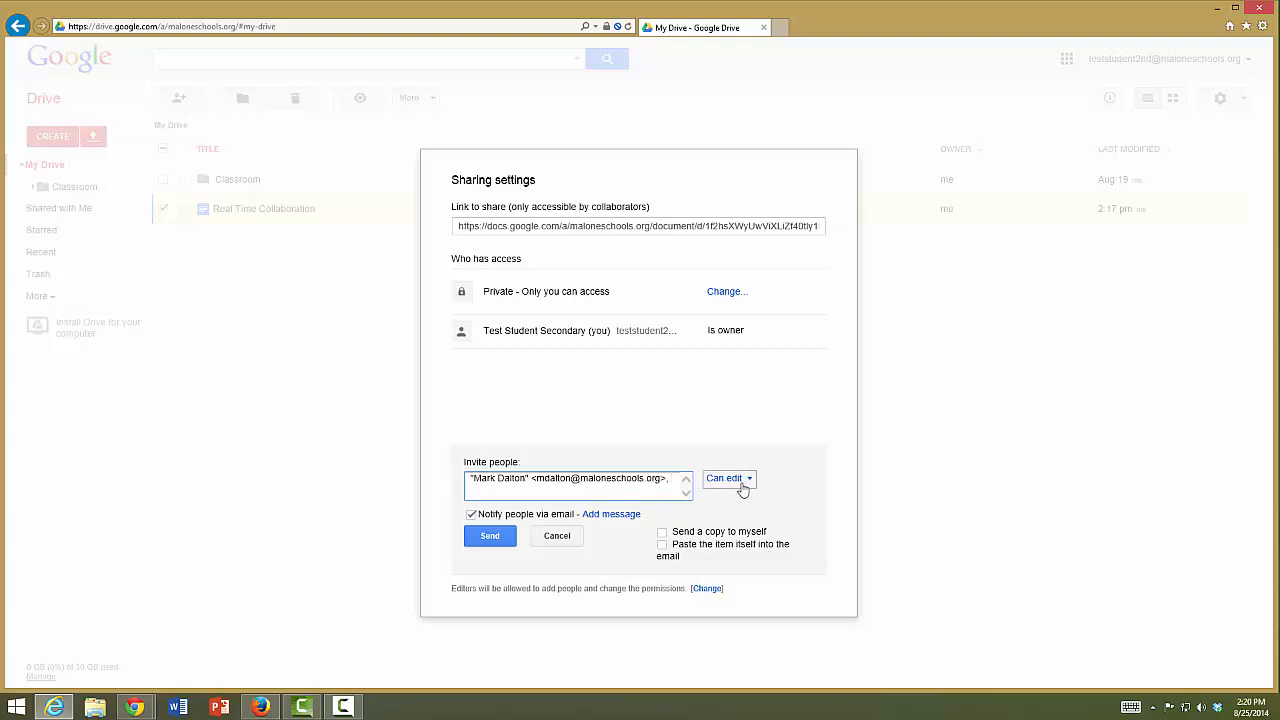
- Share the document with the invitee without notifying them by e-mail, and close the sharing settings
{"action": "left_click", "coordinate": [477, 534]}
{"action": "left_click", "coordinate": [472, 515]}
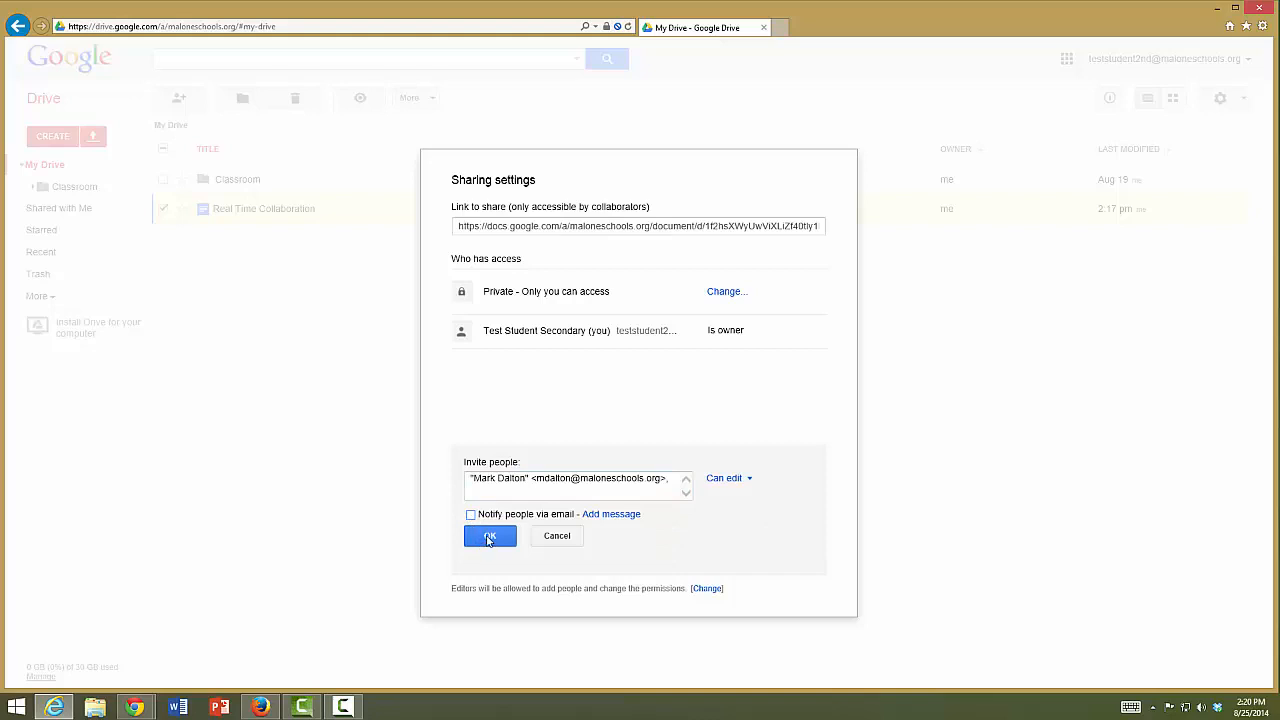
{"action": "left_click", "coordinate": [489, 538]}
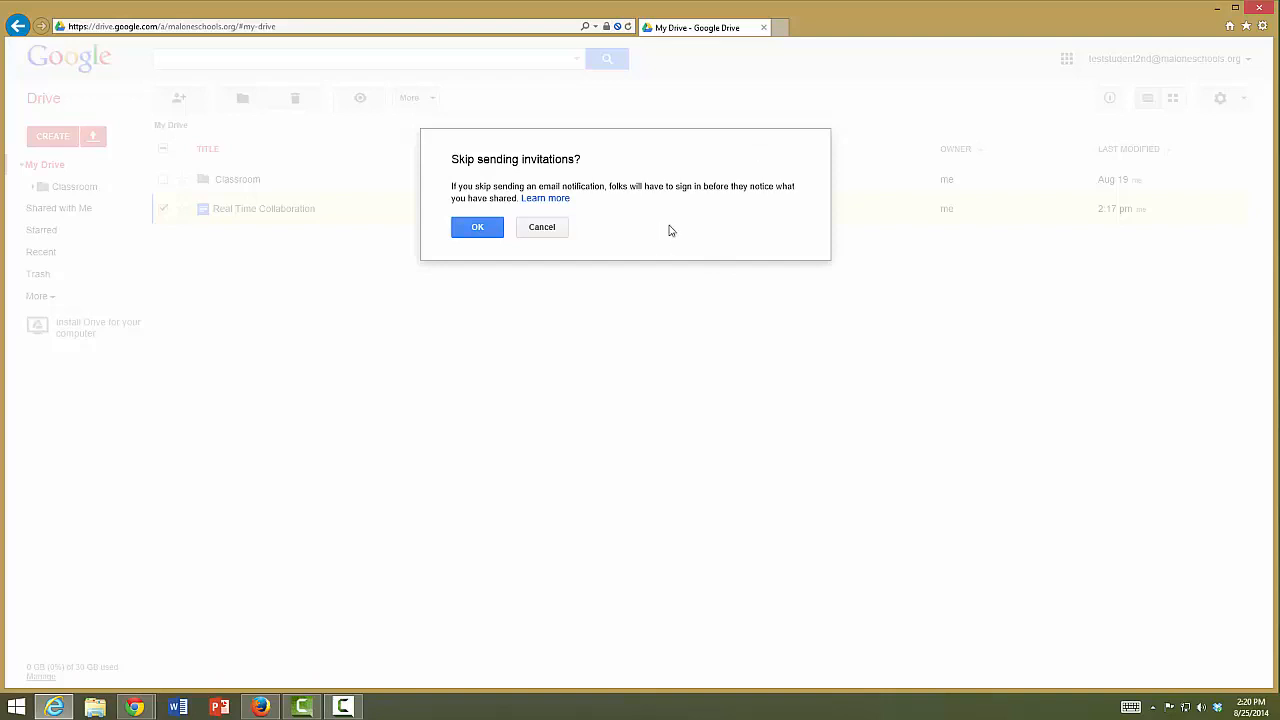
{"action": "left_click", "coordinate": [476, 229]}
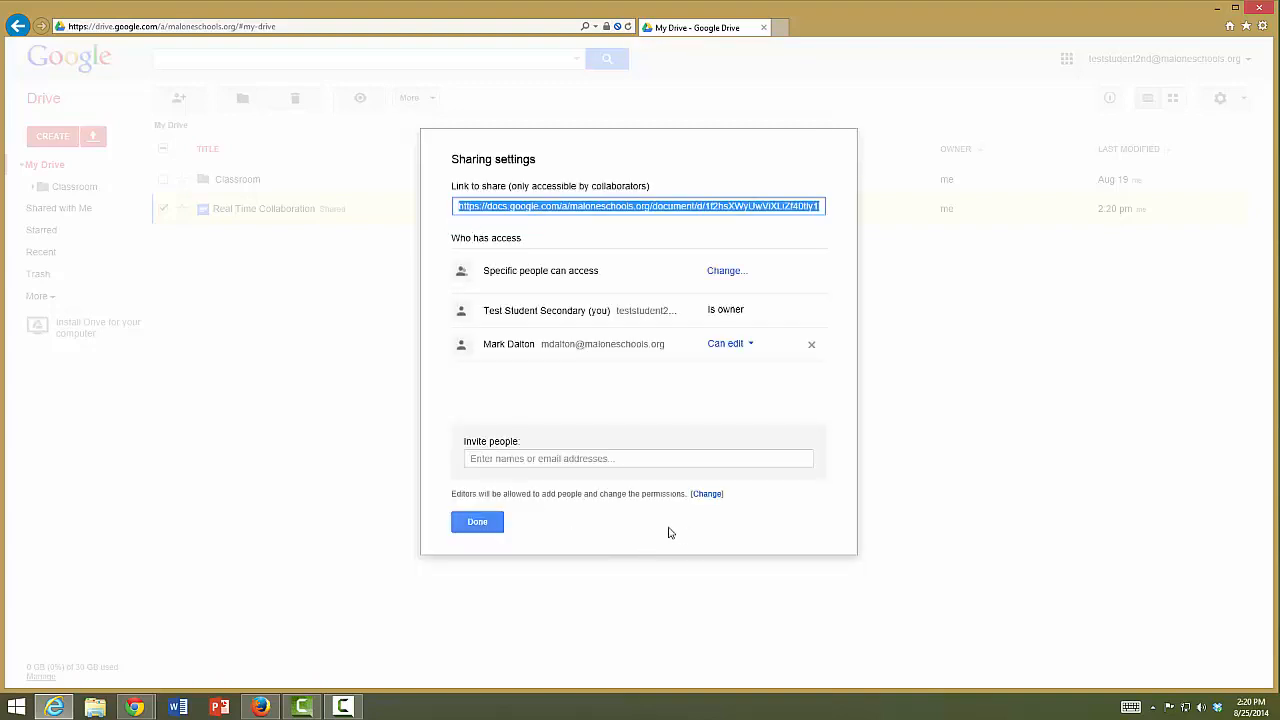
{"action": "left_click", "coordinate": [478, 522]}
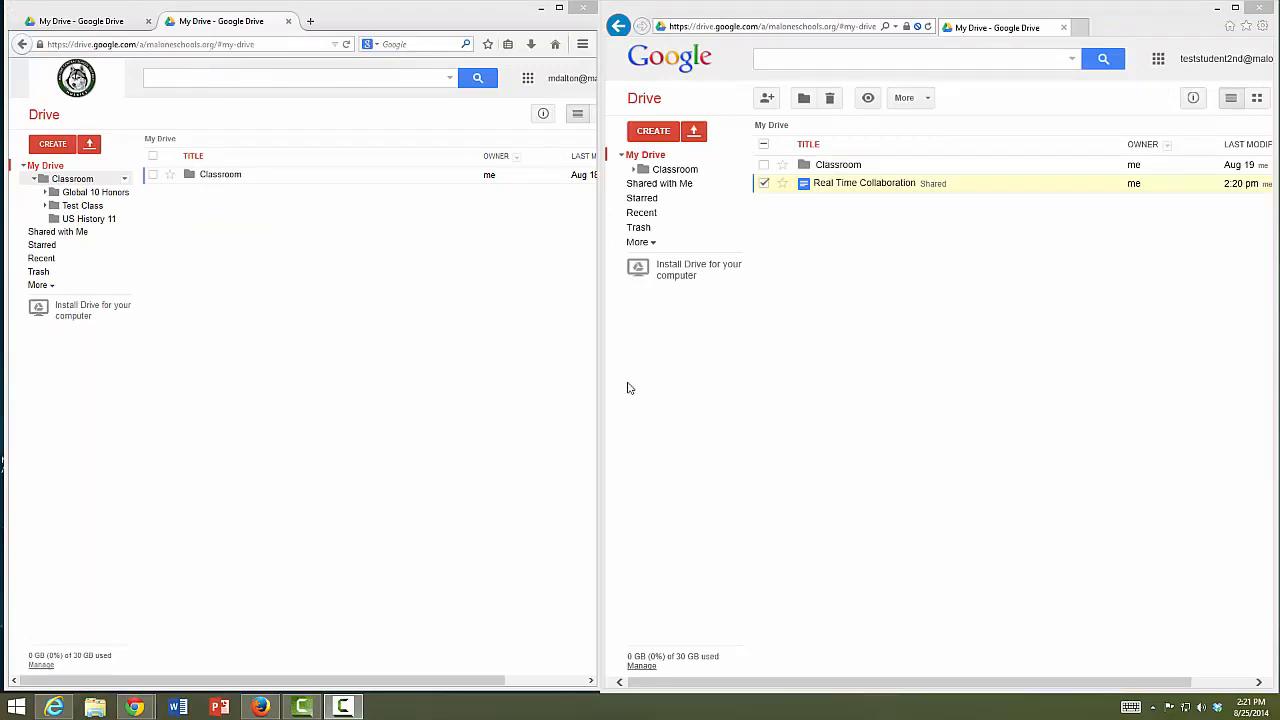
- Switch to the collaborator's Firefox window, add the shared Real Time Collaboration document to My Drive and display that folder
{"action": "left_click", "coordinate": [1172, 21]}
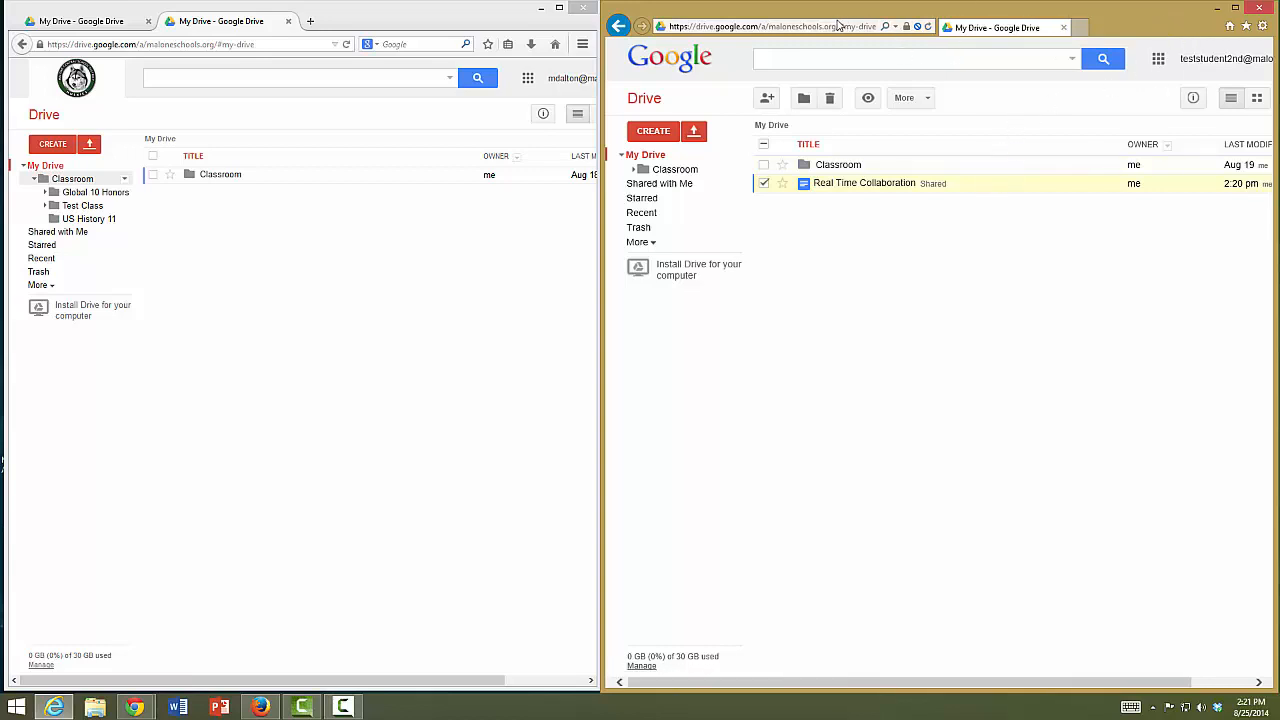
{"action": "left_click", "coordinate": [425, 22]}
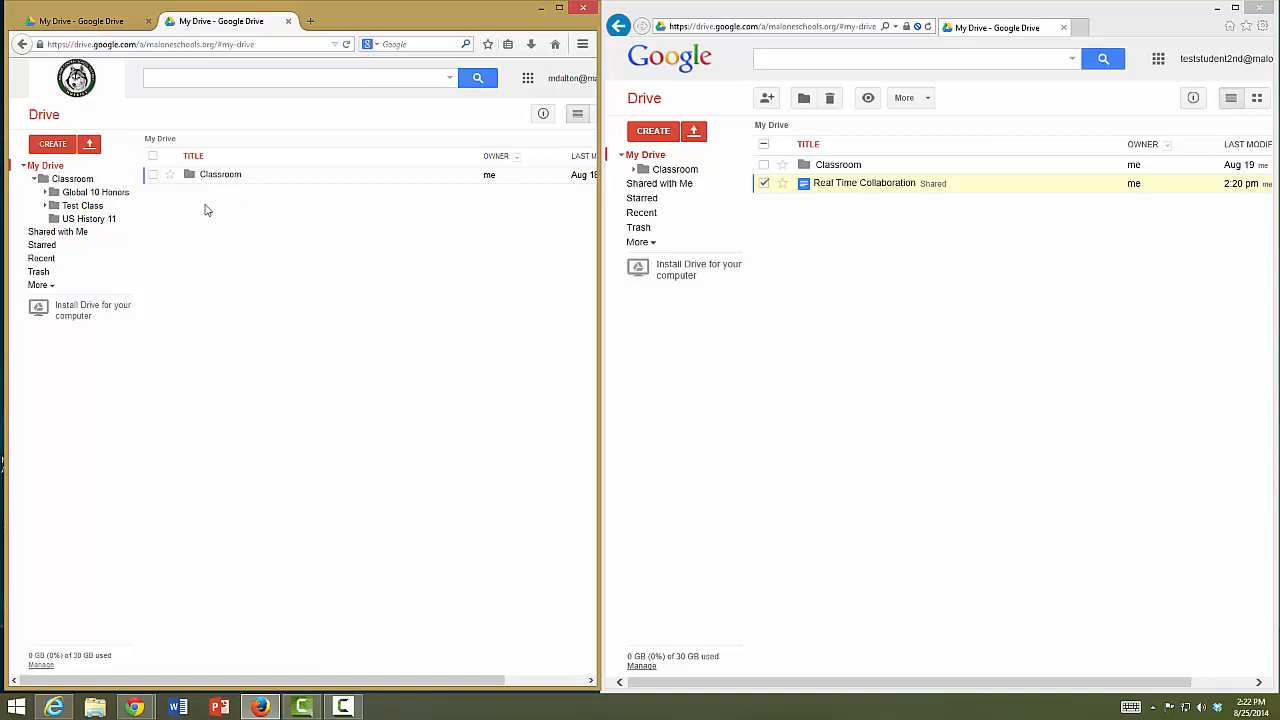
{"action": "left_click", "coordinate": [71, 234]}
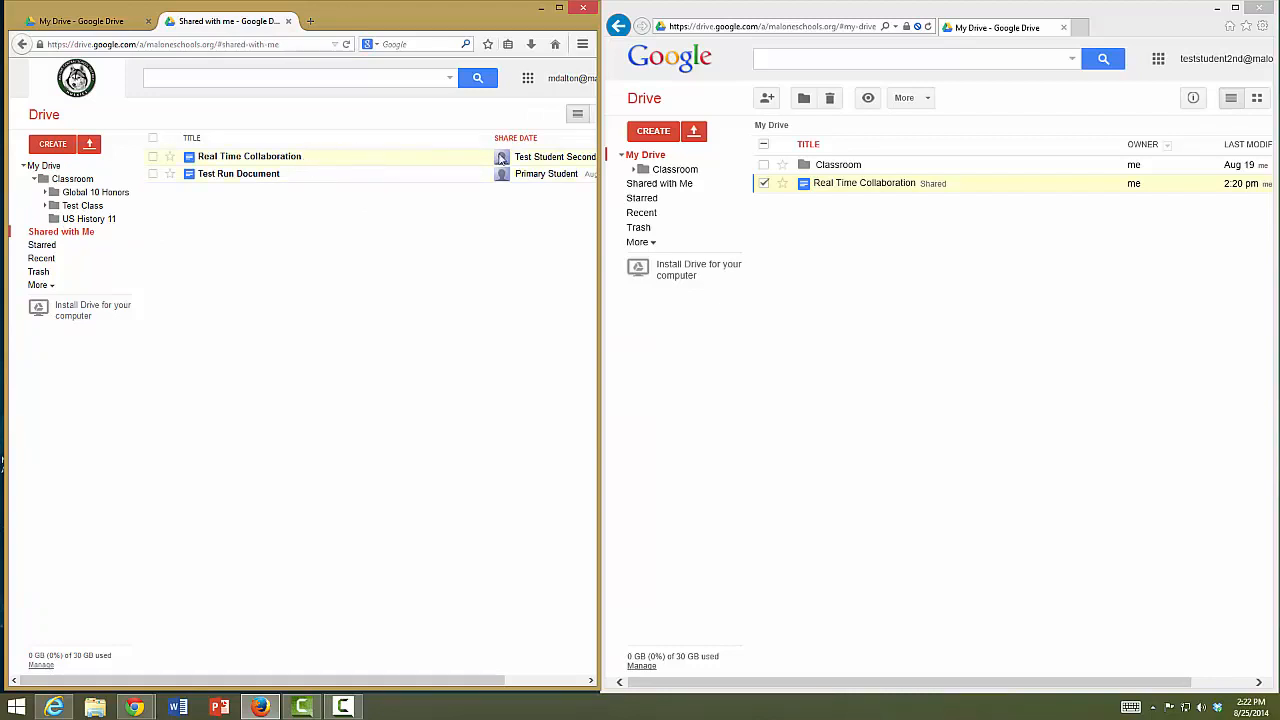
{"action": "mouse_move", "coordinate": [586, 166]}
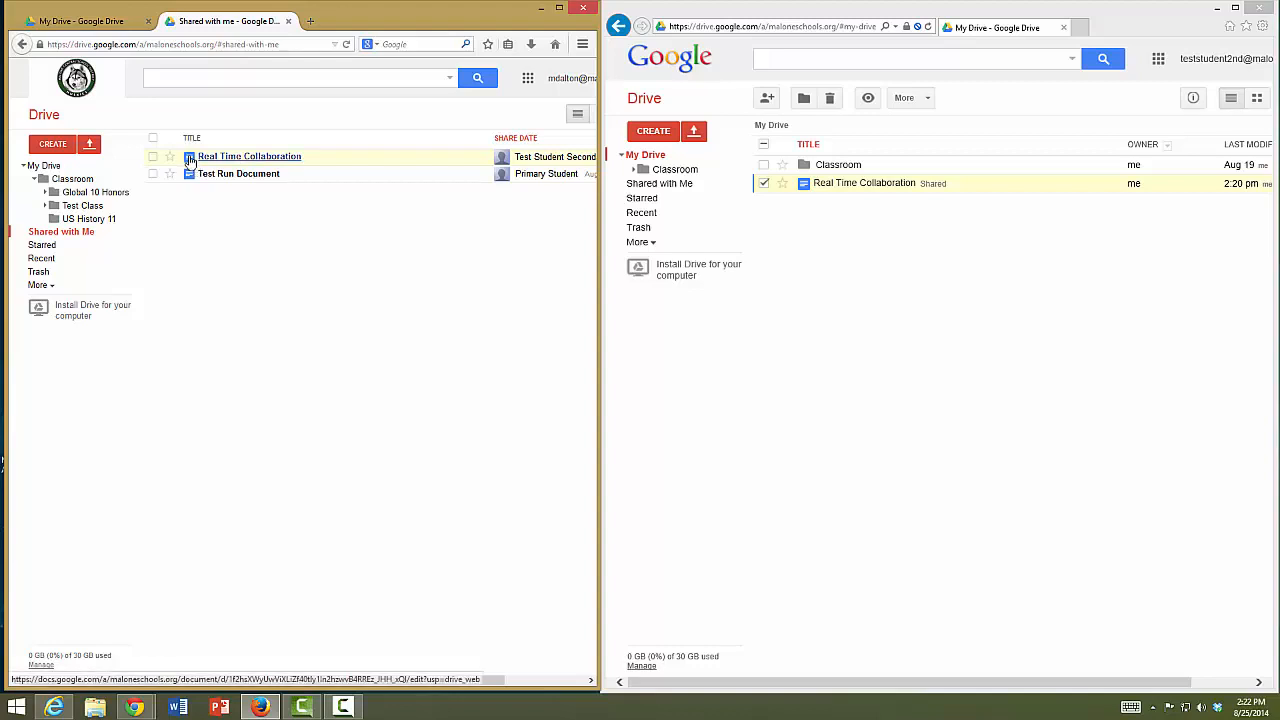
{"action": "left_click_drag", "start_coordinate": [189, 161], "coordinate": [78, 167]}
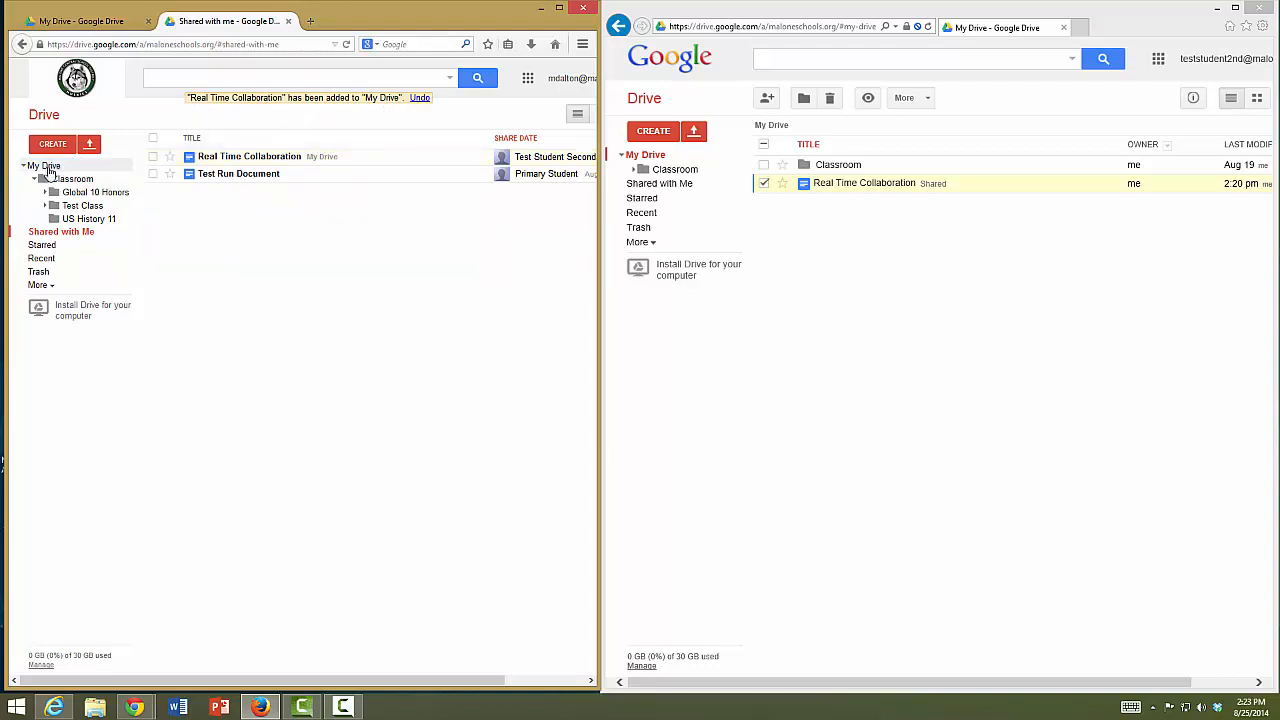
{"action": "left_click", "coordinate": [46, 167]}
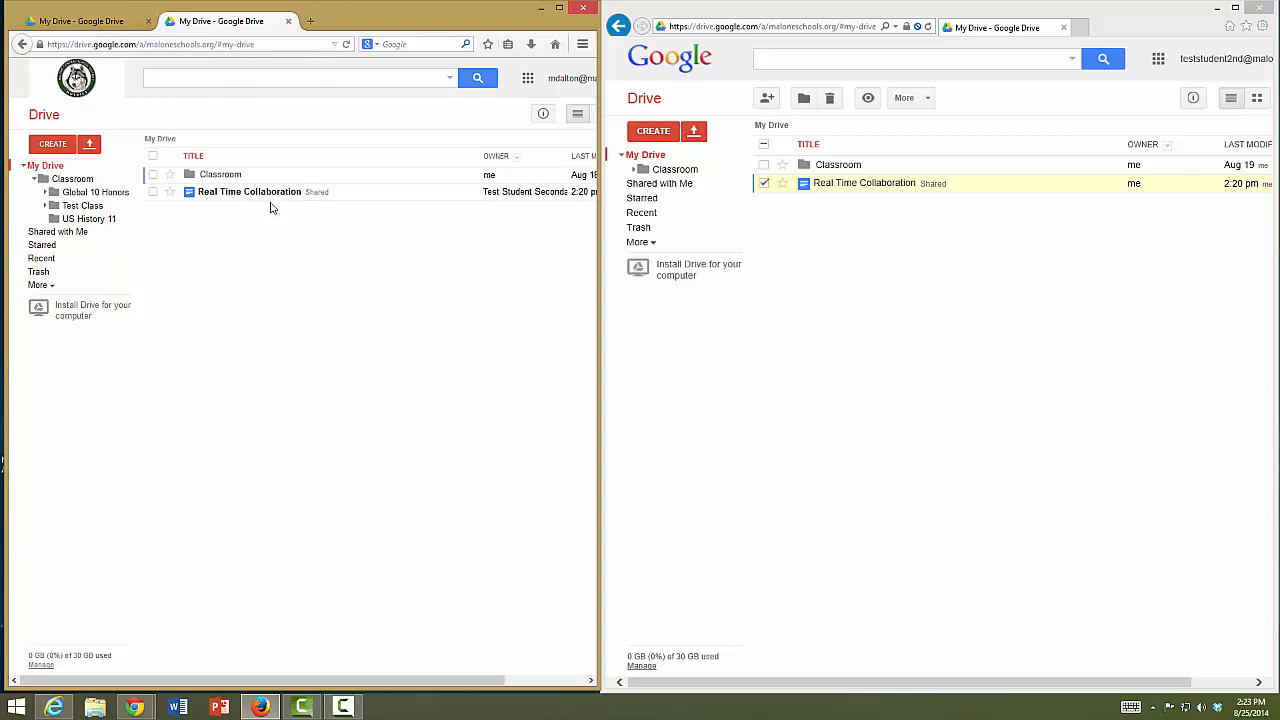
- Widen the collaborator's window and make a copy of the Real Time Collaboration document in My Drive
{"action": "left_click", "coordinate": [330, 194]}
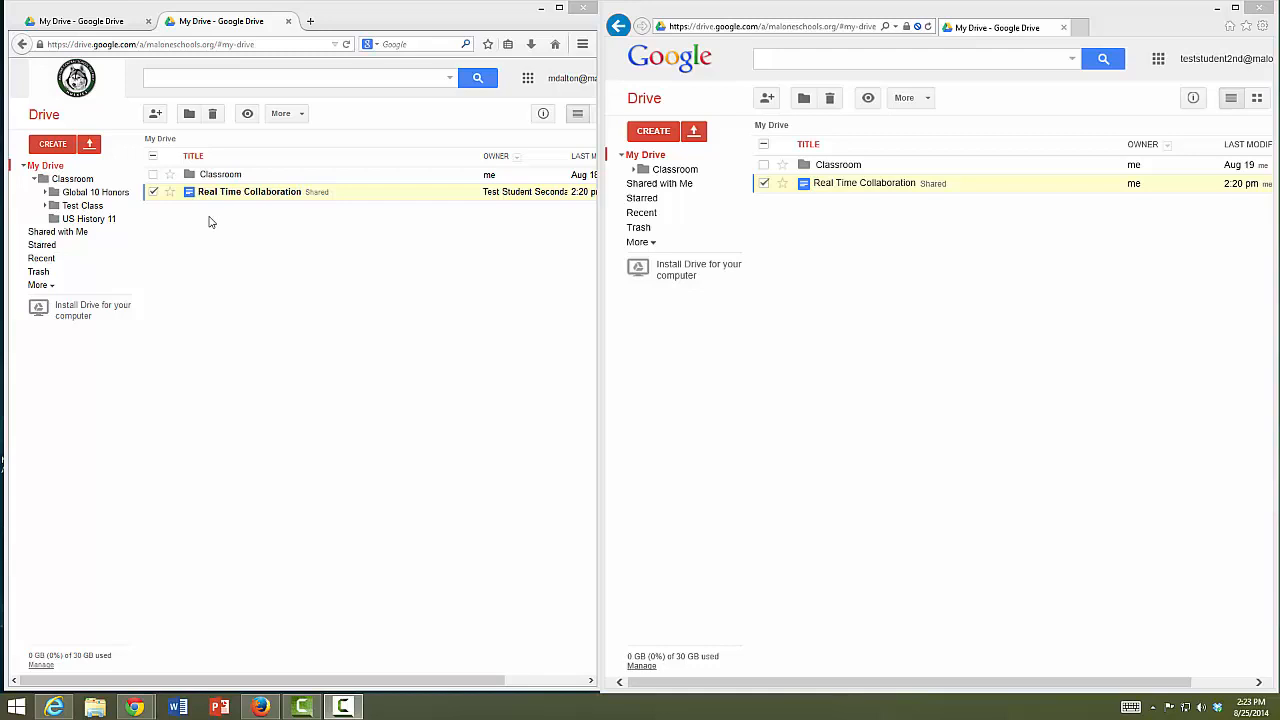
{"action": "left_click", "coordinate": [152, 194]}
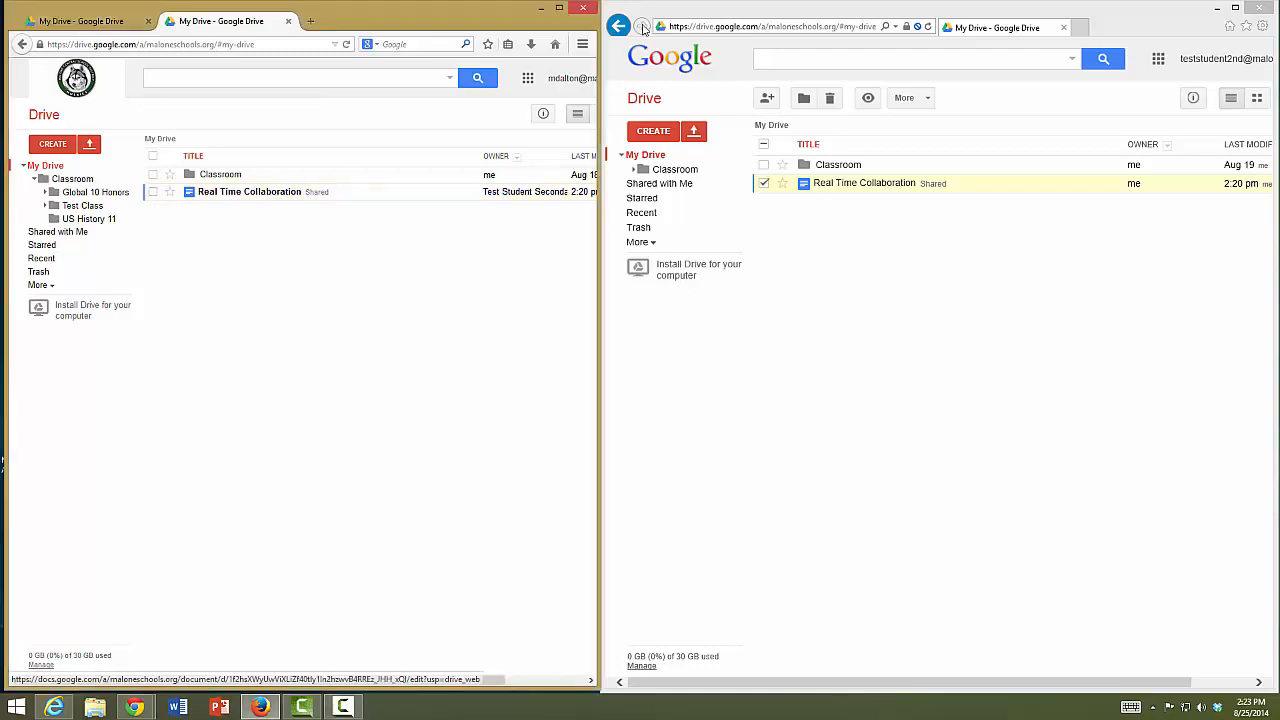
{"action": "left_click_drag", "start_coordinate": [599, 82], "coordinate": [928, 88]}
{"action": "left_click", "coordinate": [153, 214]}
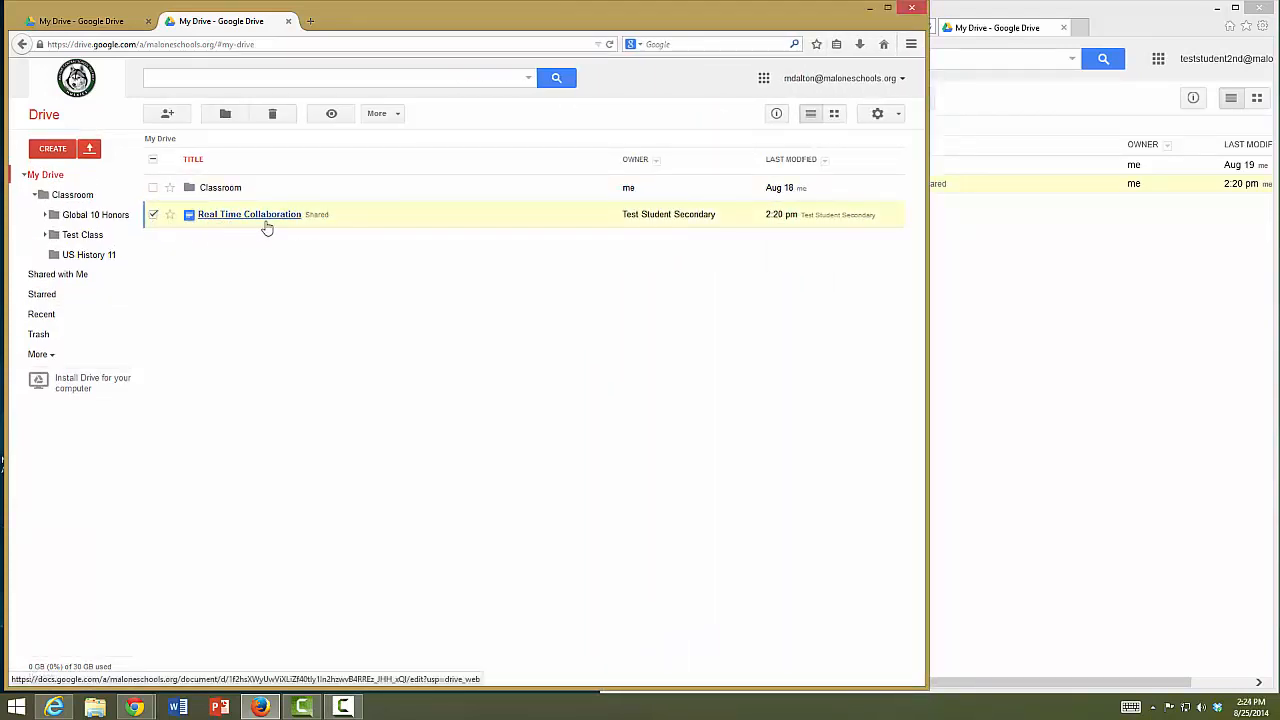
{"action": "left_click", "coordinate": [398, 116]}
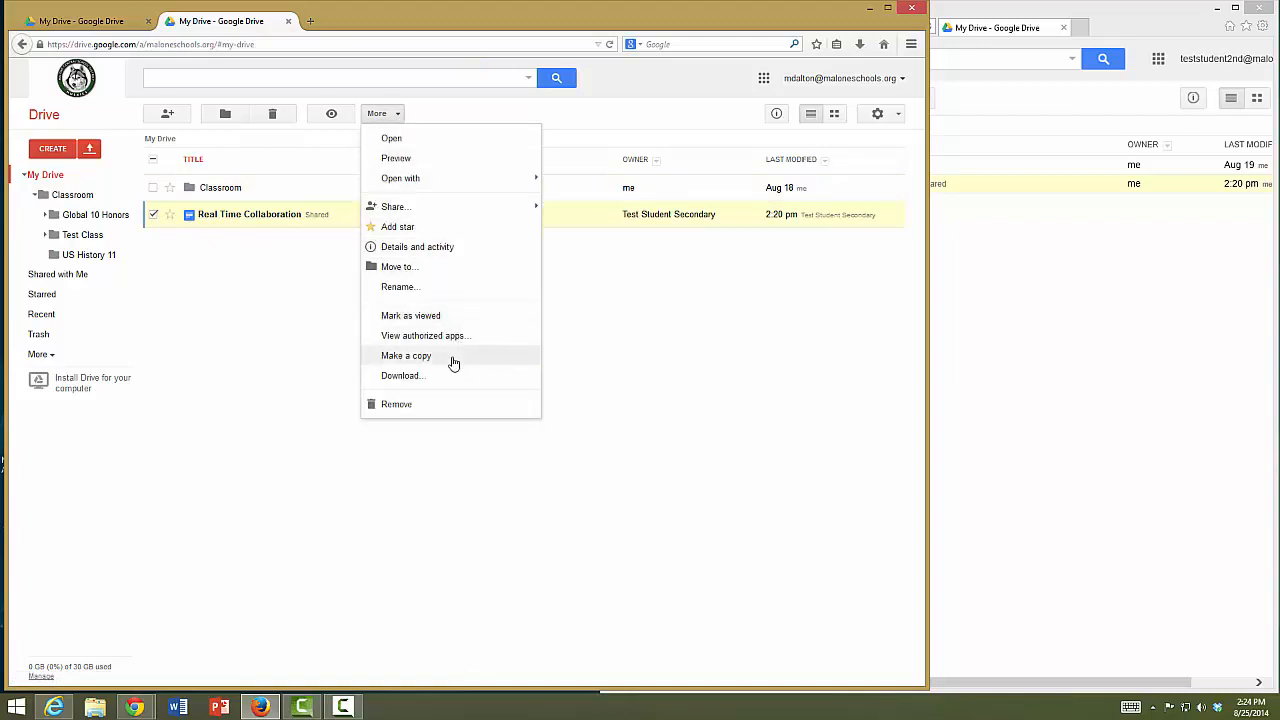
{"action": "left_click", "coordinate": [406, 356]}
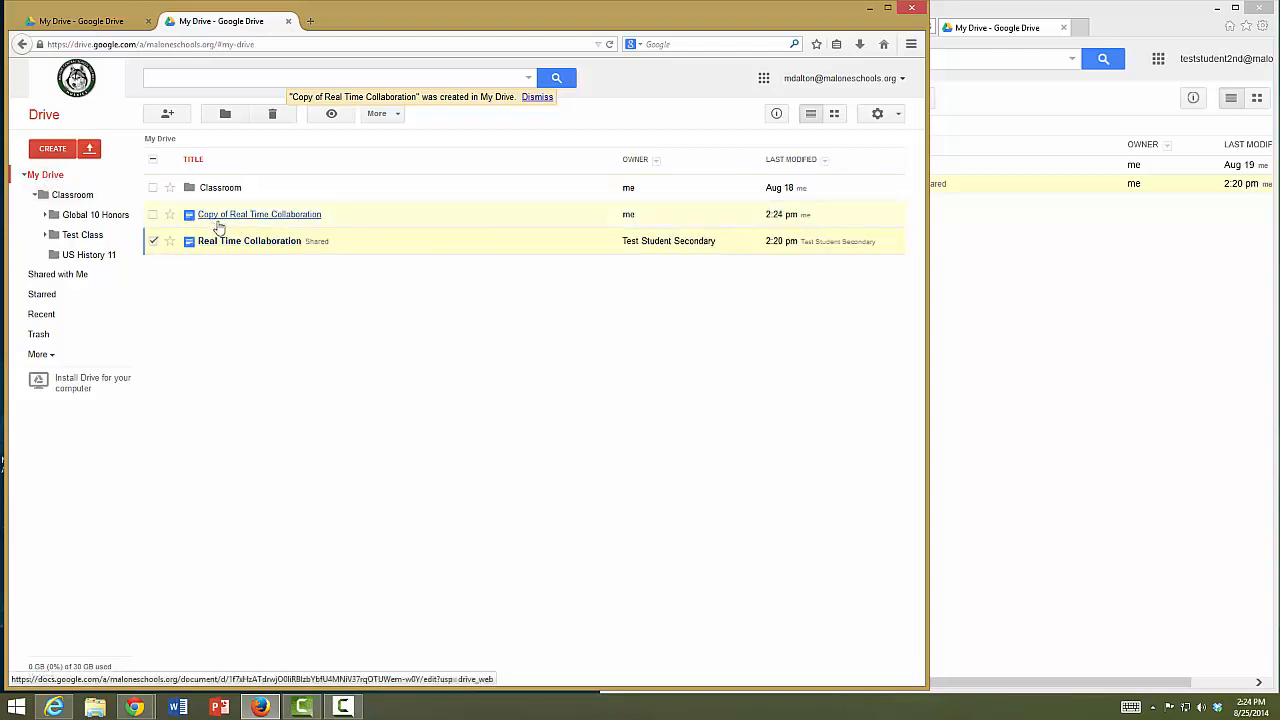
{"action": "left_click", "coordinate": [153, 242]}
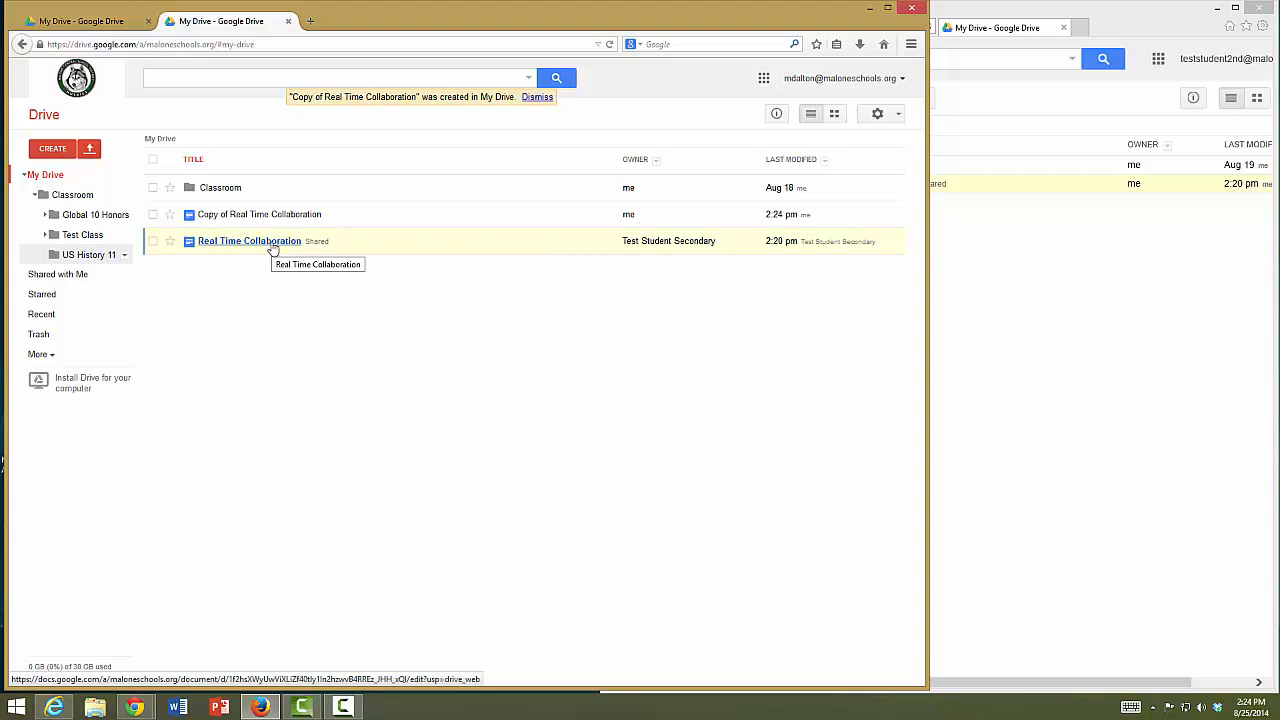
- Open the original Real Time Collaboration document in both the owner's and the collaborator's browser windows, side by side
{"action": "left_click", "coordinate": [1097, 286]}
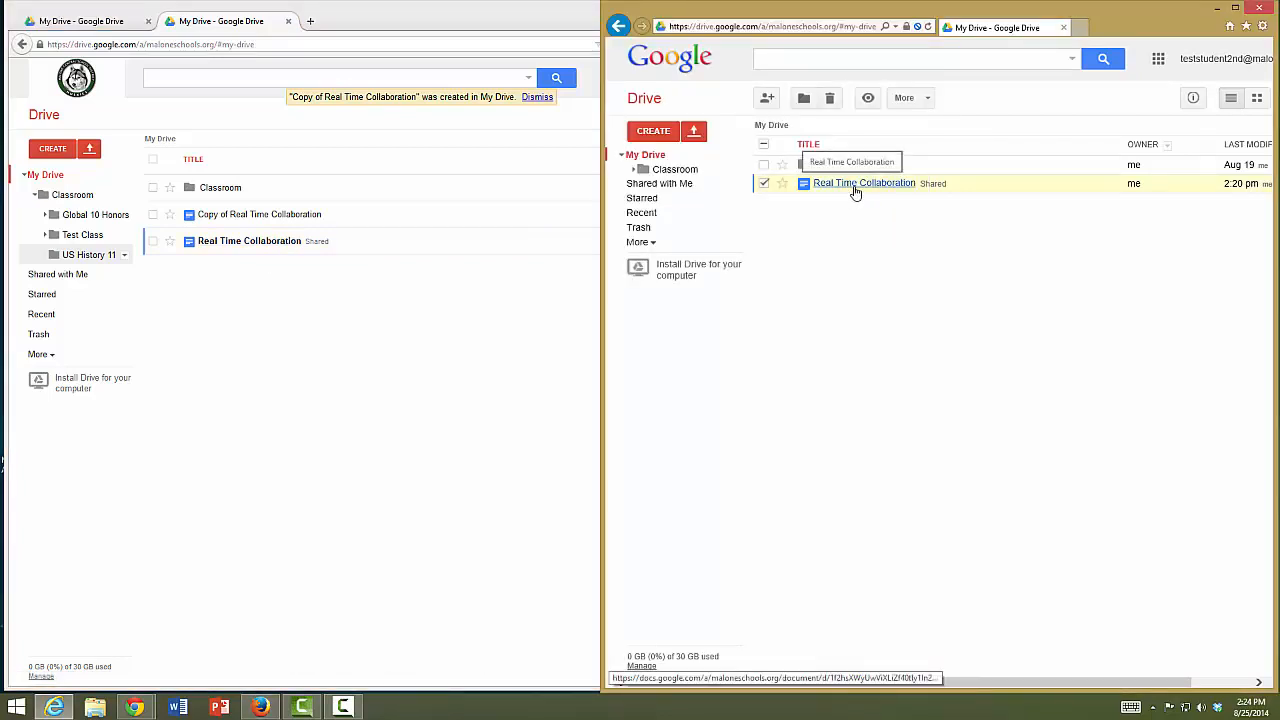
{"action": "left_click", "coordinate": [855, 186]}
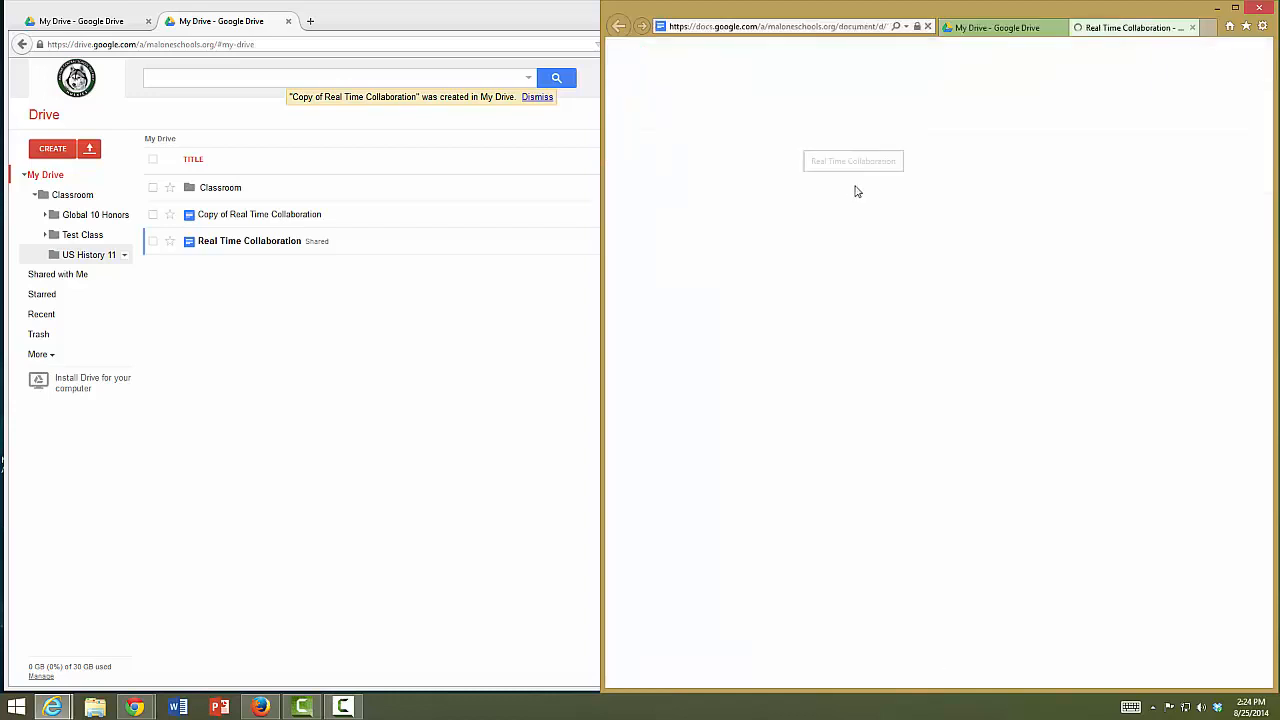
{"action": "double_click", "coordinate": [488, 21]}
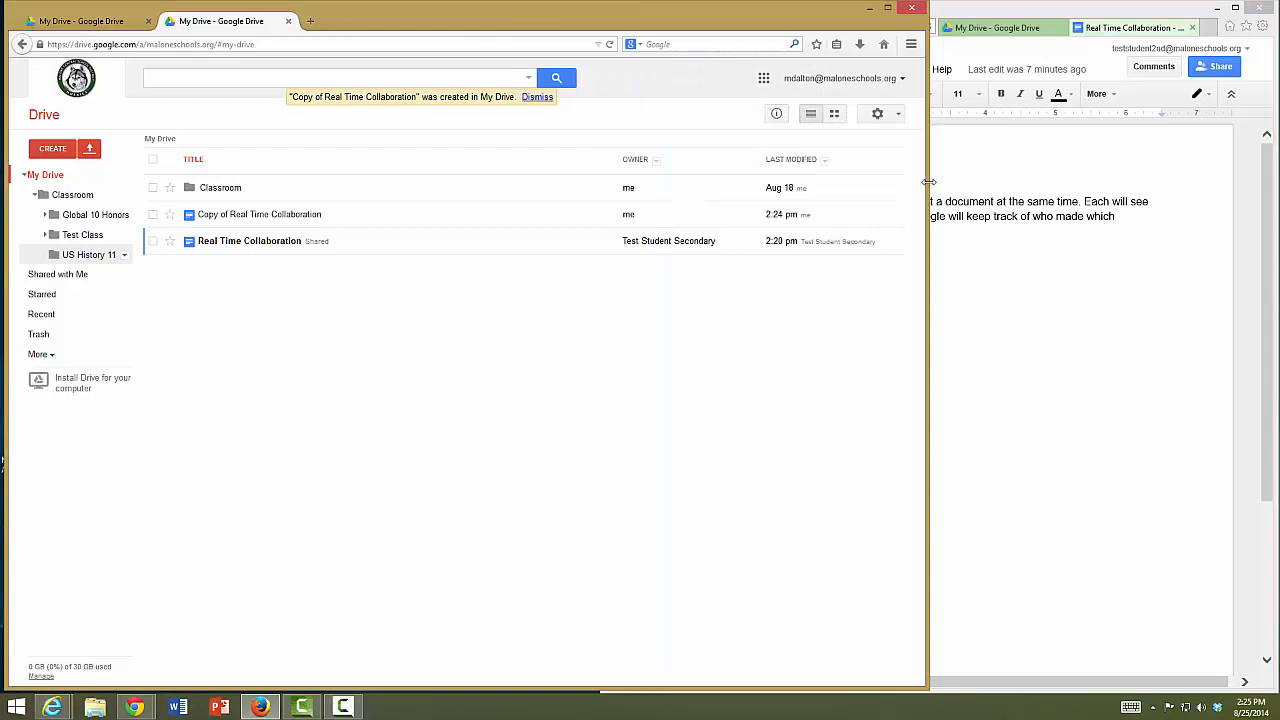
{"action": "left_click_drag", "start_coordinate": [928, 181], "coordinate": [601, 207]}
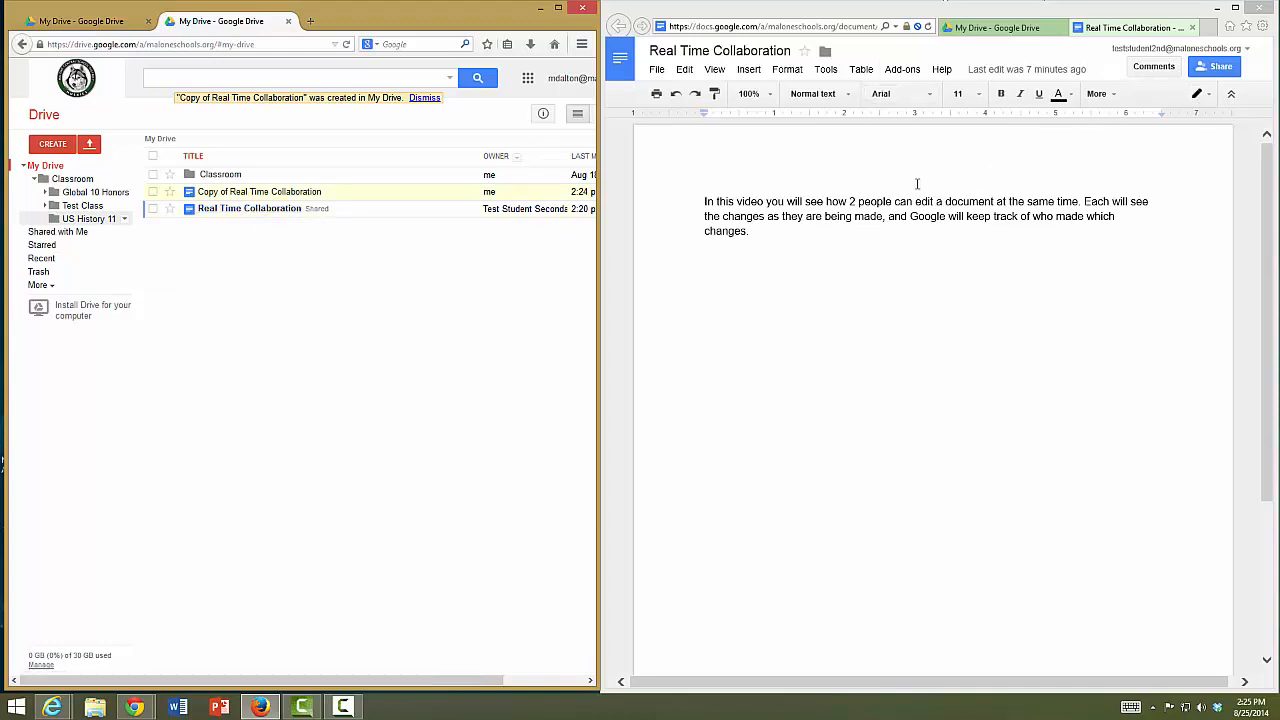
{"action": "left_click", "coordinate": [237, 209]}
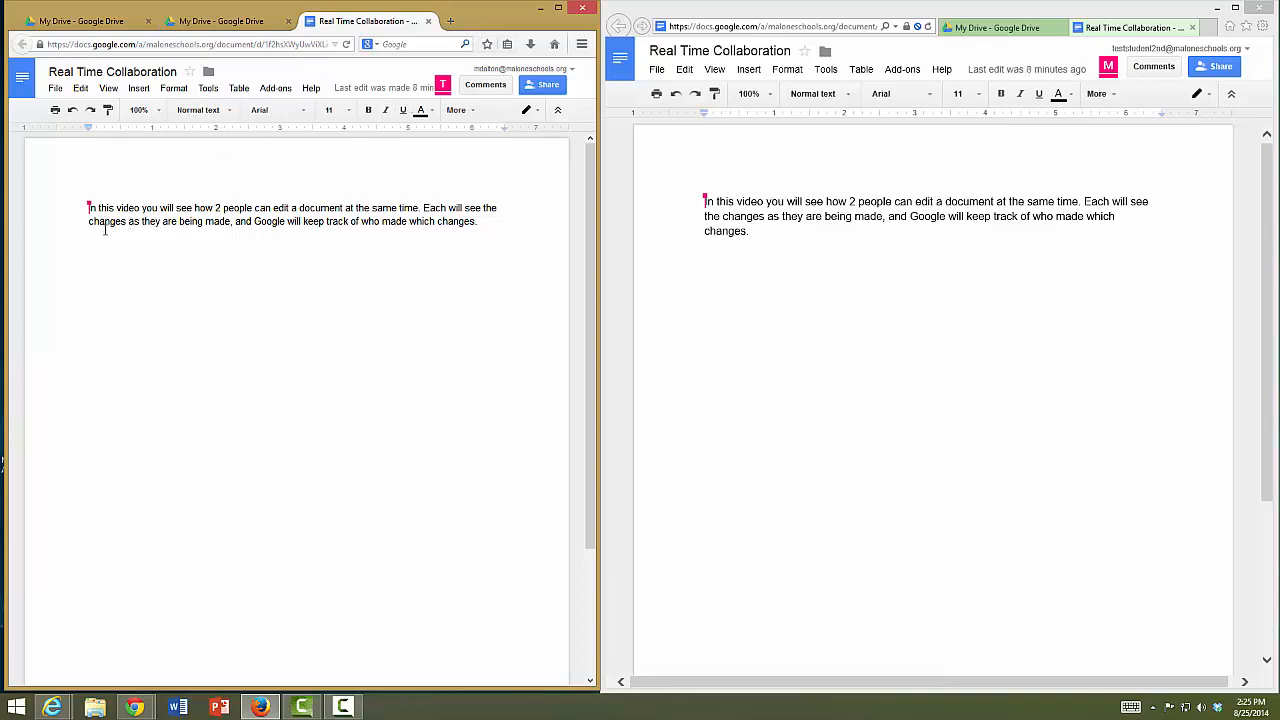
- As the collaborator, indent the paragraph's first line and insert a comma after "In this video"
{"action": "mouse_move", "coordinate": [88, 208]}
{"action": "key", "text": "Tab"}
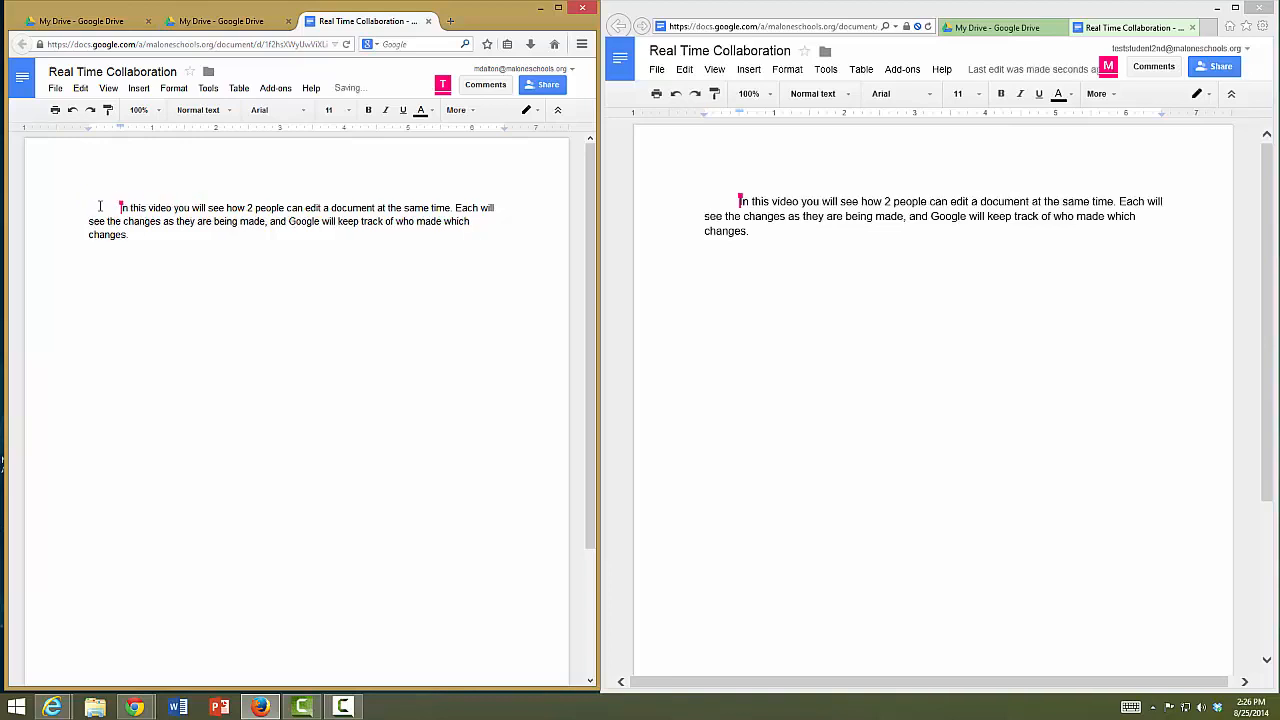
{"action": "left_click", "coordinate": [172, 208]}
{"action": "type", "text": ","}
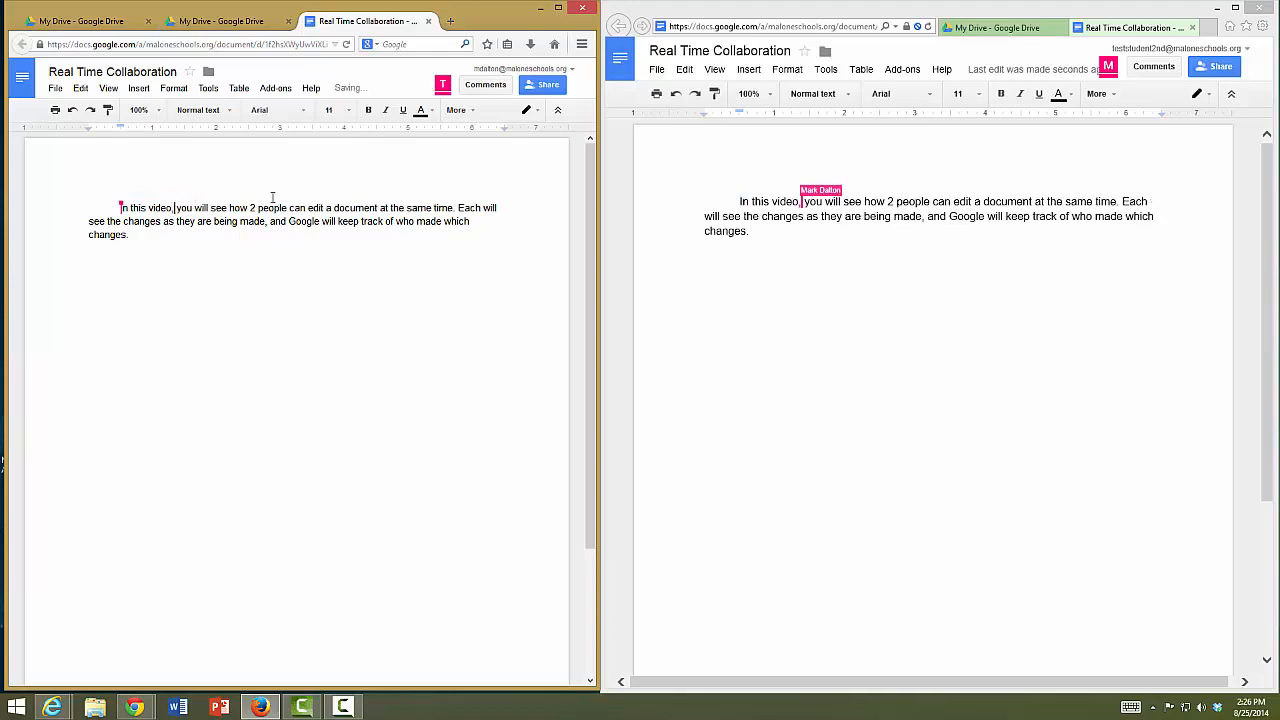
- Replace the numeral "2" before "people" with "two (or more)" in the collaborator's window
{"action": "left_click", "coordinate": [251, 208]}
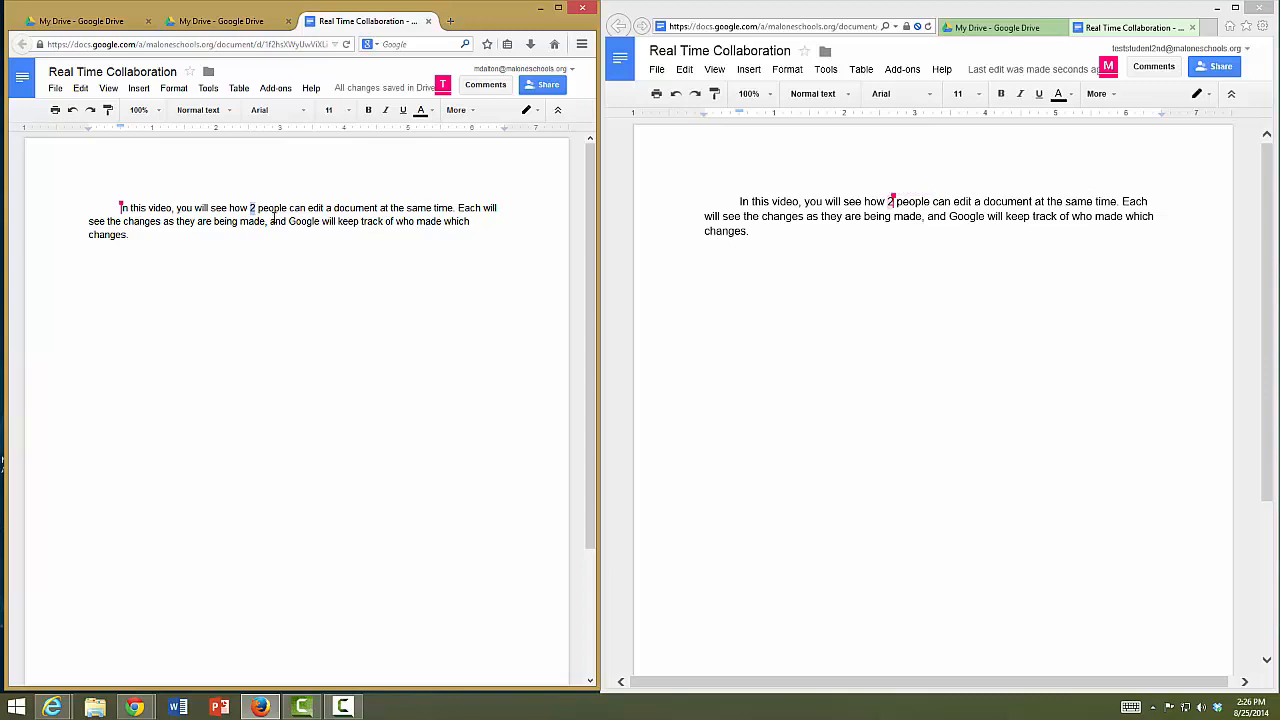
{"action": "key", "text": "shift+Left"}
{"action": "mouse_move", "coordinate": [891, 201]}
{"action": "key", "text": "BackSpace"}
{"action": "type", "text": "two"}
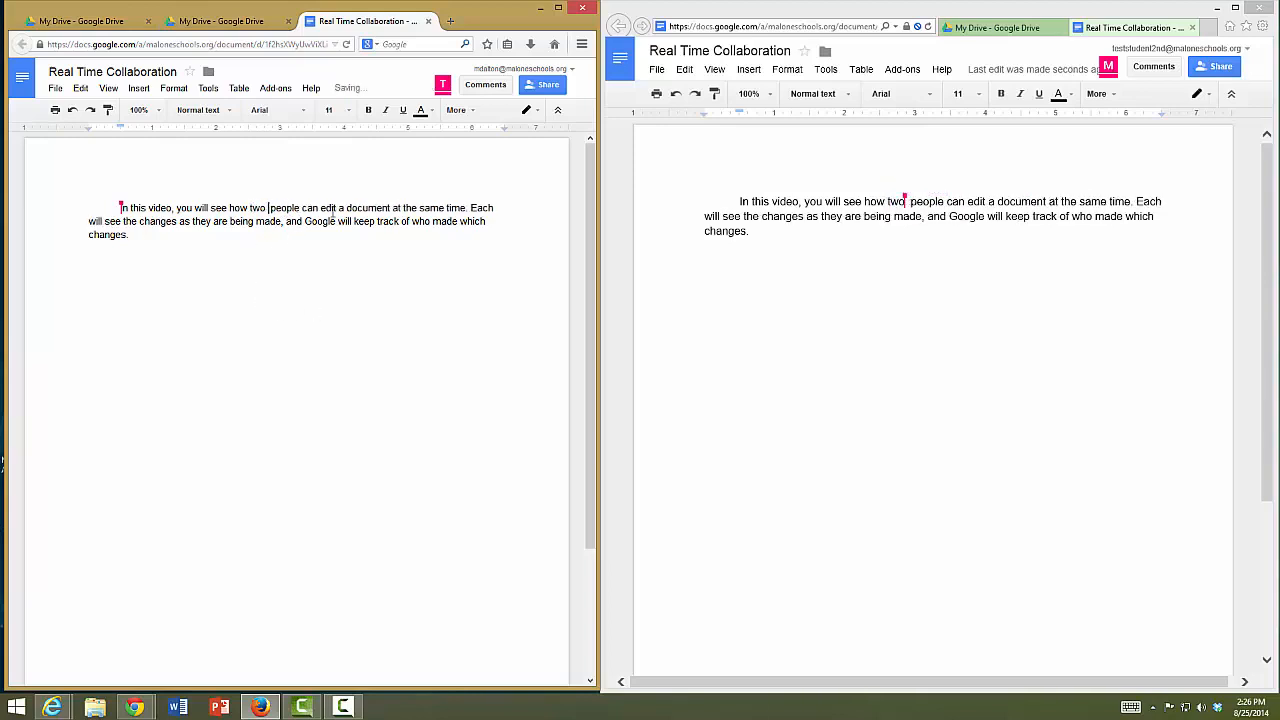
{"action": "type", "text": " ("}
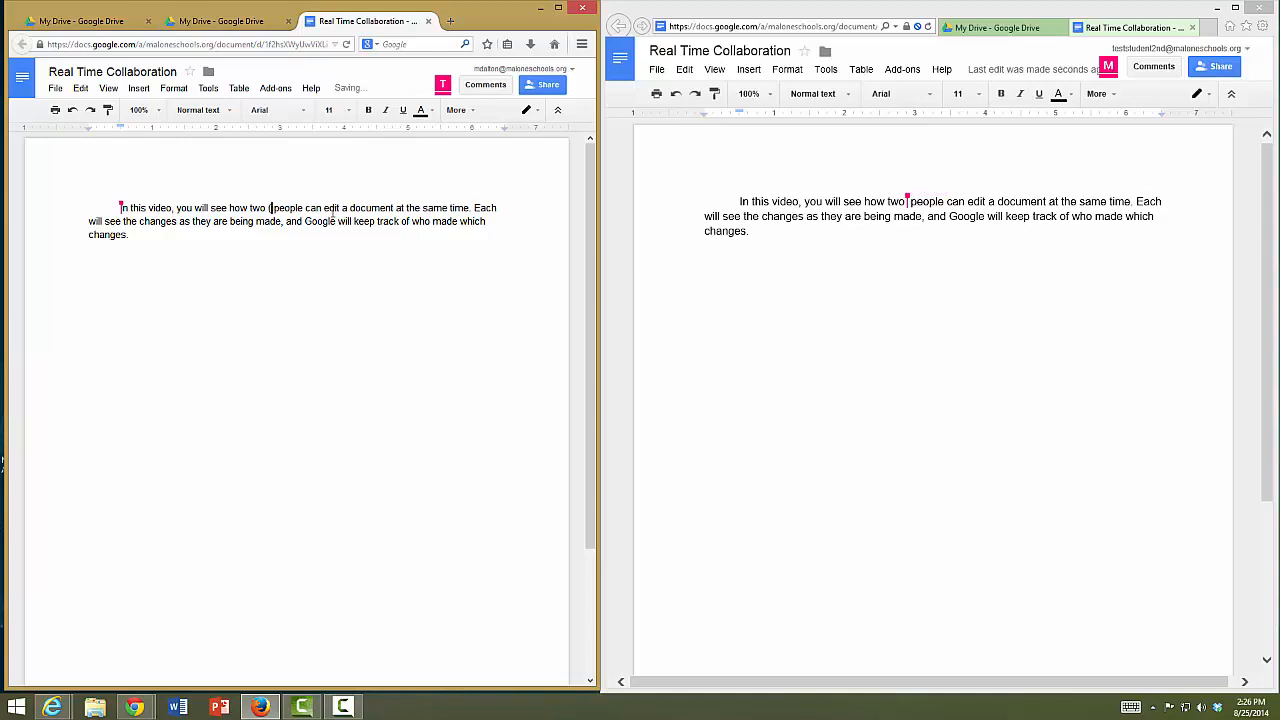
{"action": "type", "text": "or more)"}
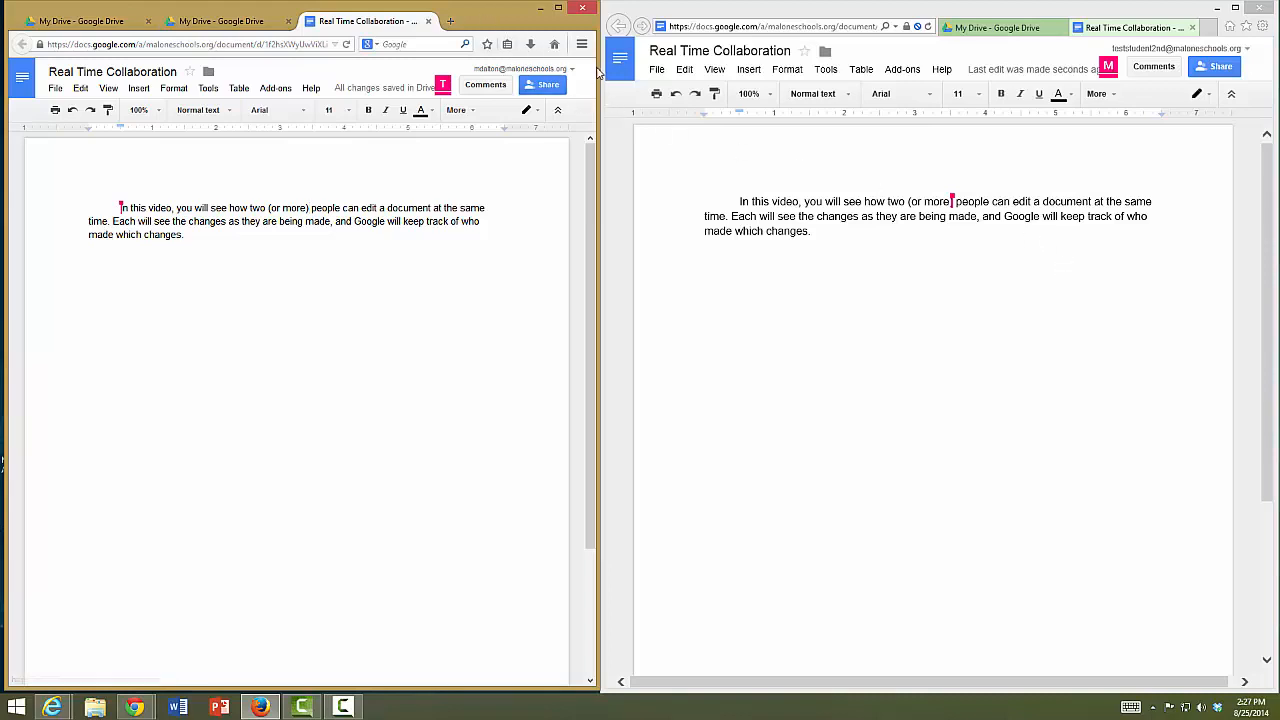
- Widen the collaborator's window and add the comment "You might want more detail." at the end of the paragraph
{"action": "left_click_drag", "start_coordinate": [599, 73], "coordinate": [1007, 73]}
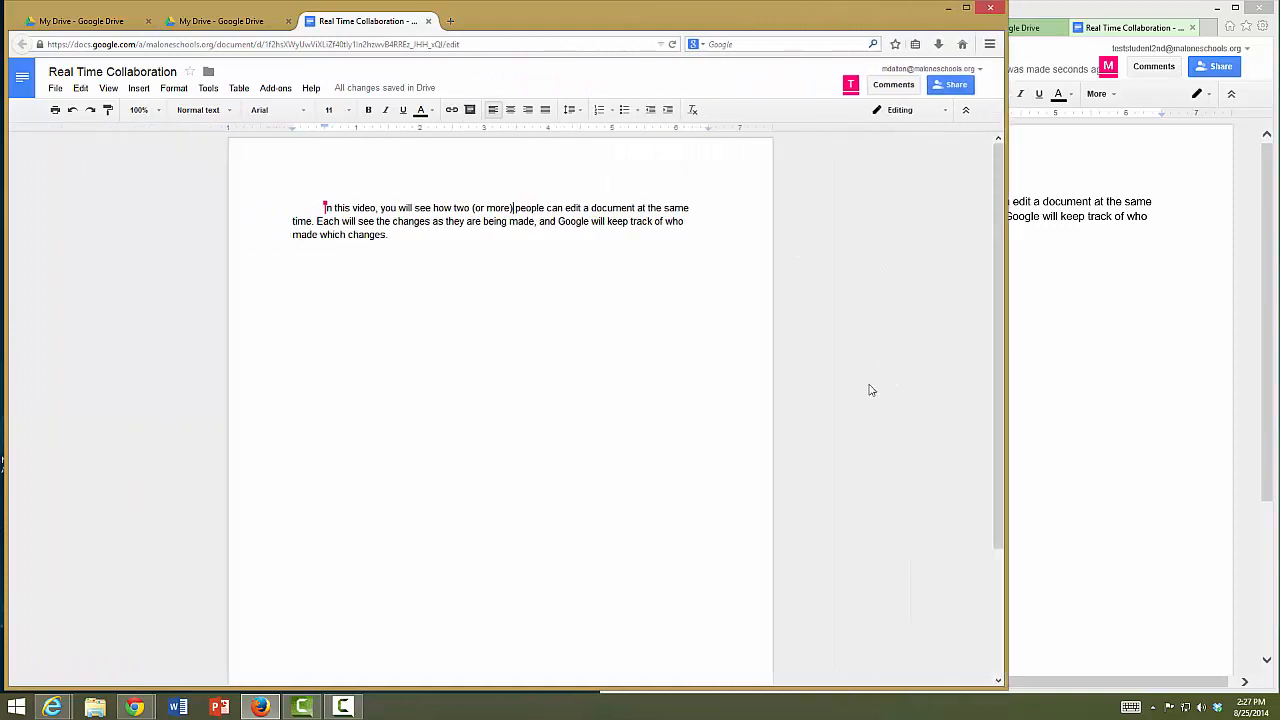
{"action": "left_click", "coordinate": [433, 239]}
{"action": "left_click", "coordinate": [897, 87]}
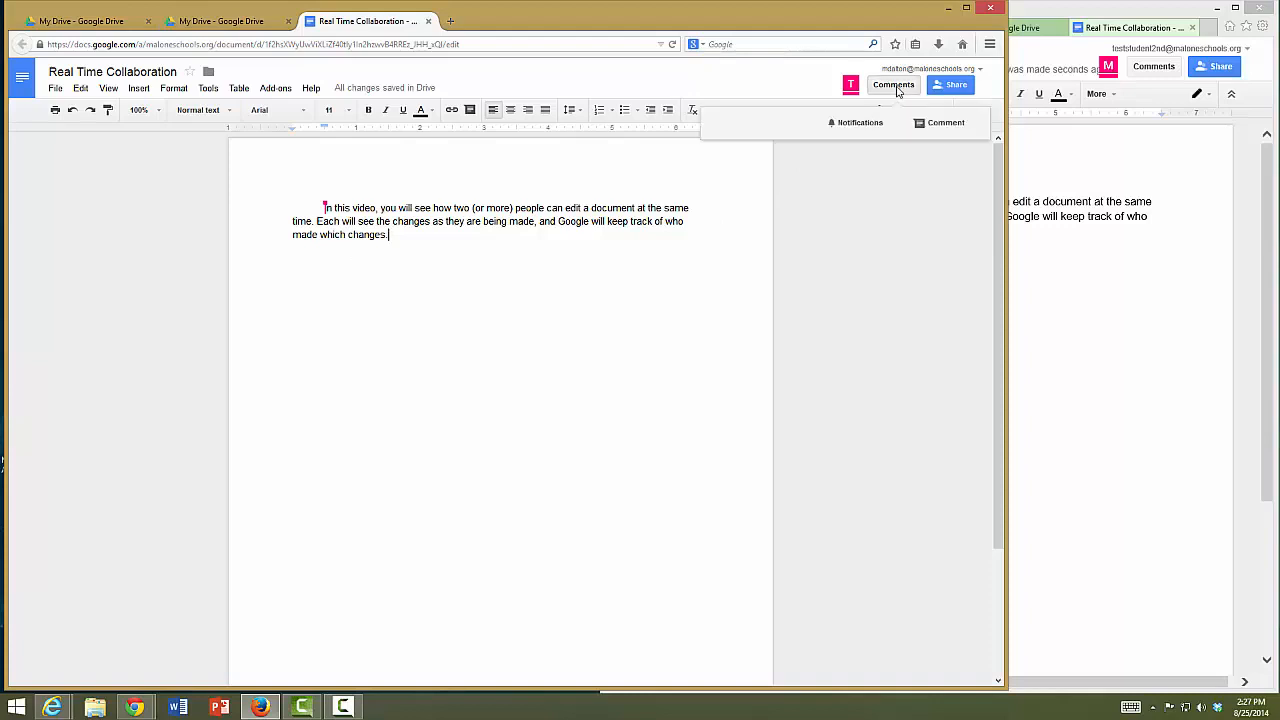
{"action": "left_click", "coordinate": [945, 125]}
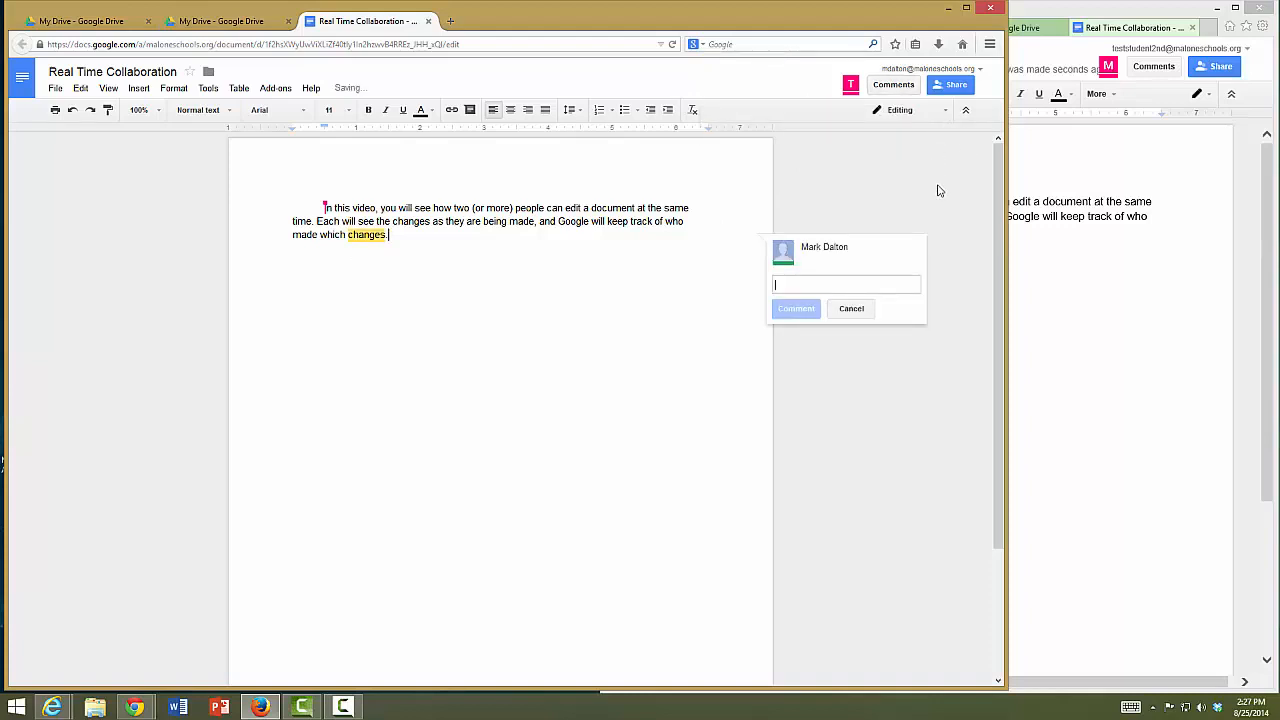
{"action": "type", "text": "You migh"}
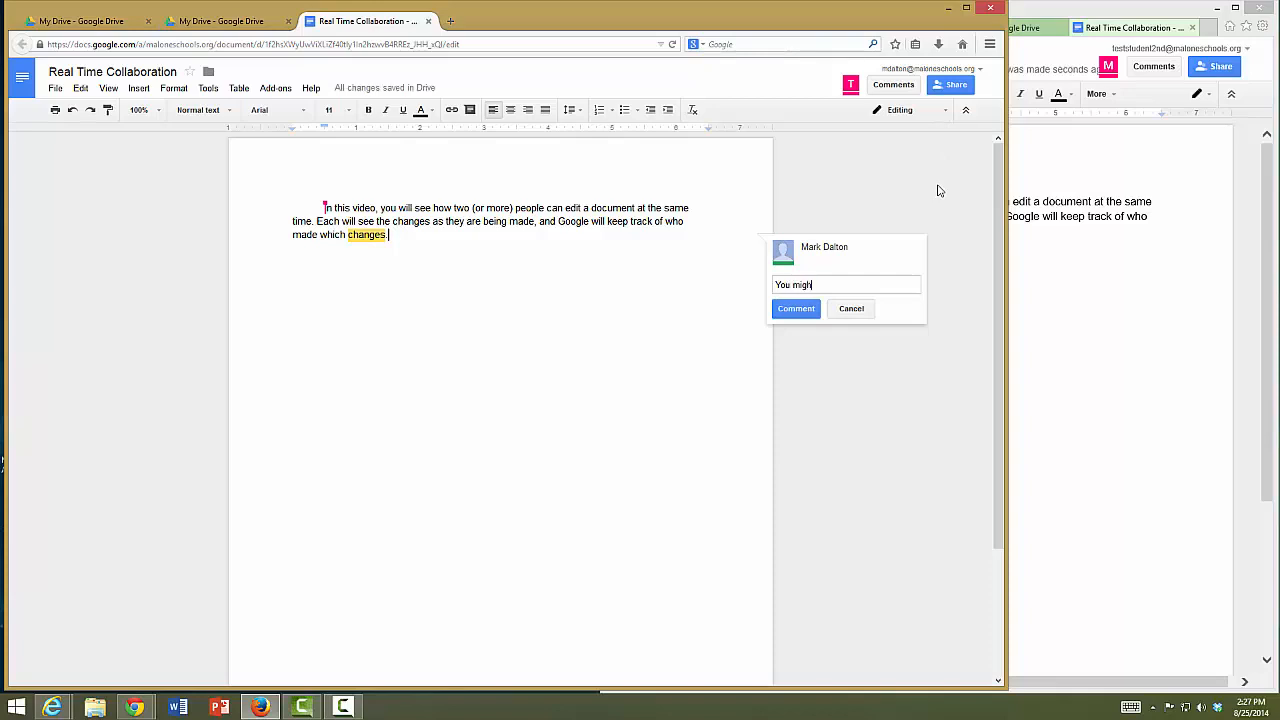
{"action": "type", "text": "t want more detail."}
{"action": "left_click", "coordinate": [812, 311]}
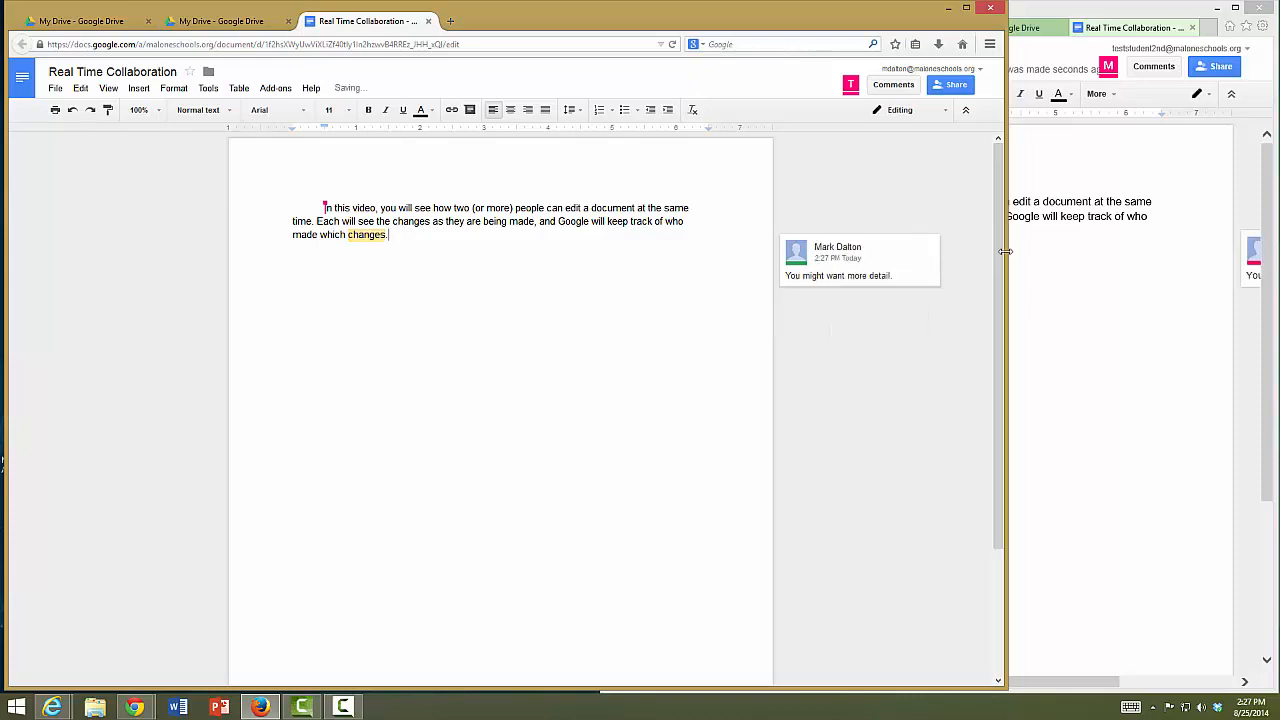
- In the owner's window, append "More detail, more detail." to the end of the paragraph and resolve the collaborator's comment
{"action": "left_click_drag", "start_coordinate": [1005, 251], "coordinate": [411, 277]}
{"action": "left_click", "coordinate": [609, 273]}
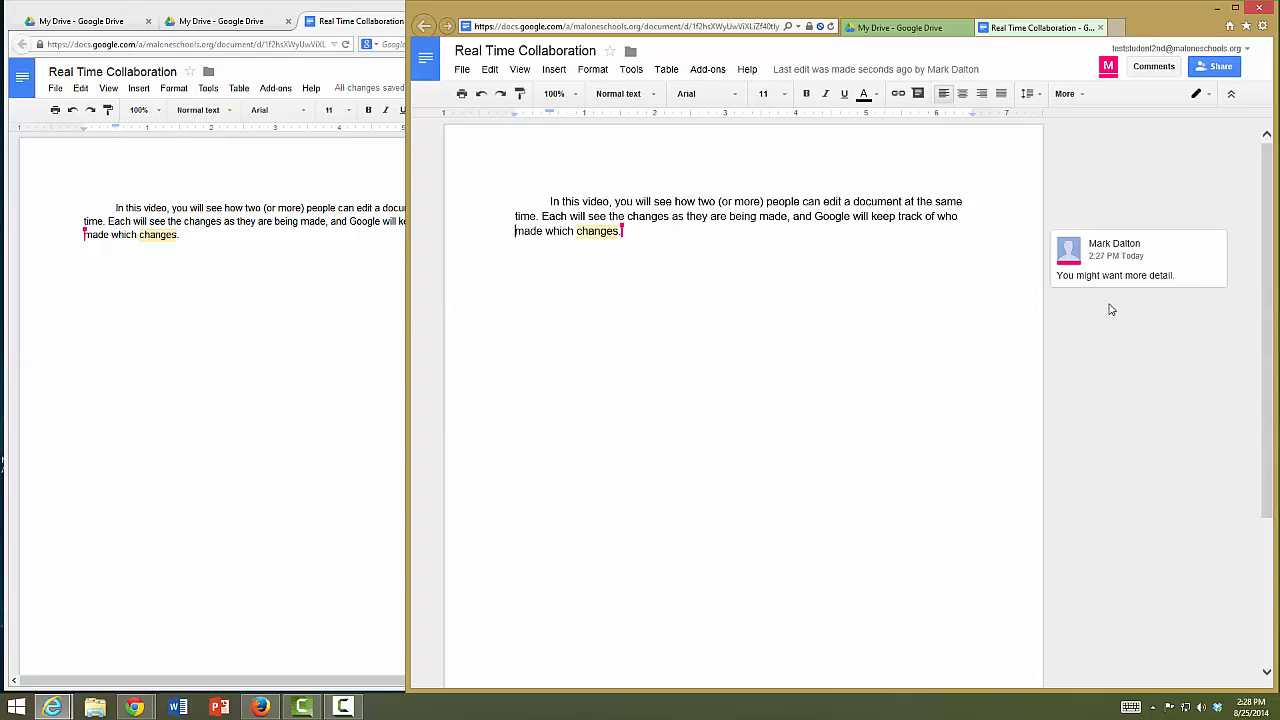
{"action": "mouse_move", "coordinate": [1166, 258]}
{"action": "left_click", "coordinate": [628, 233]}
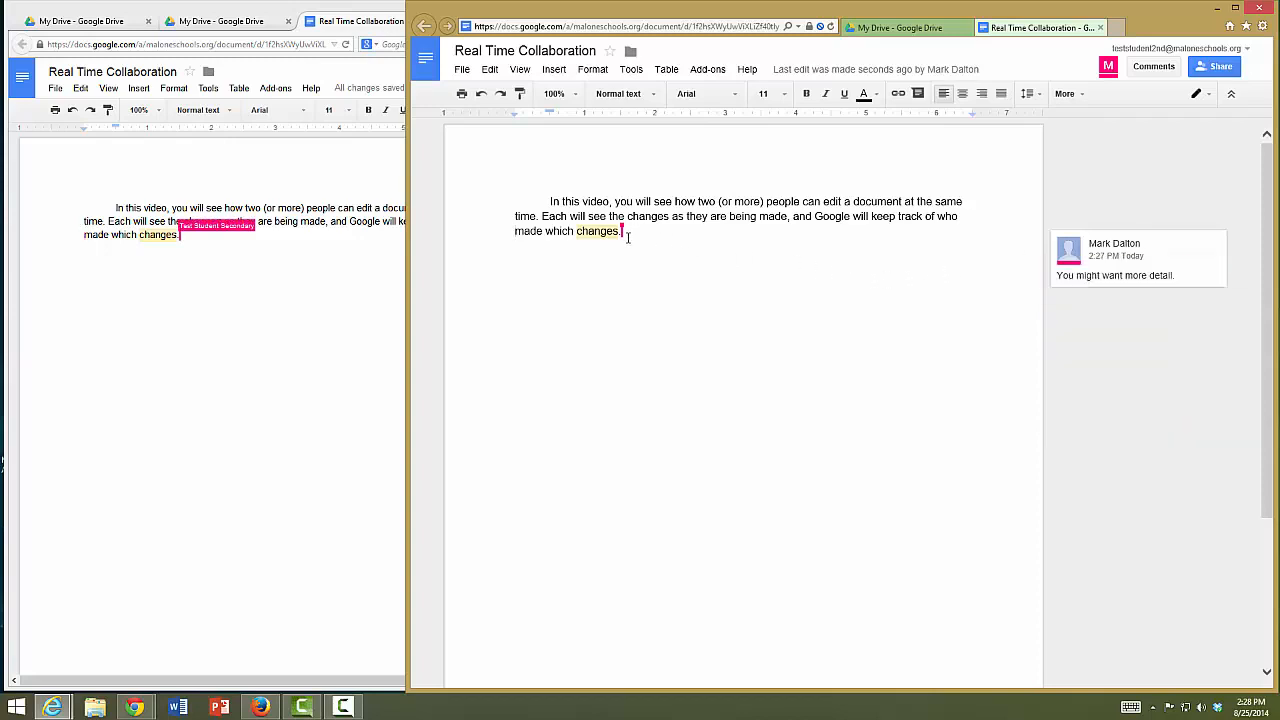
{"action": "left_click", "coordinate": [729, 217]}
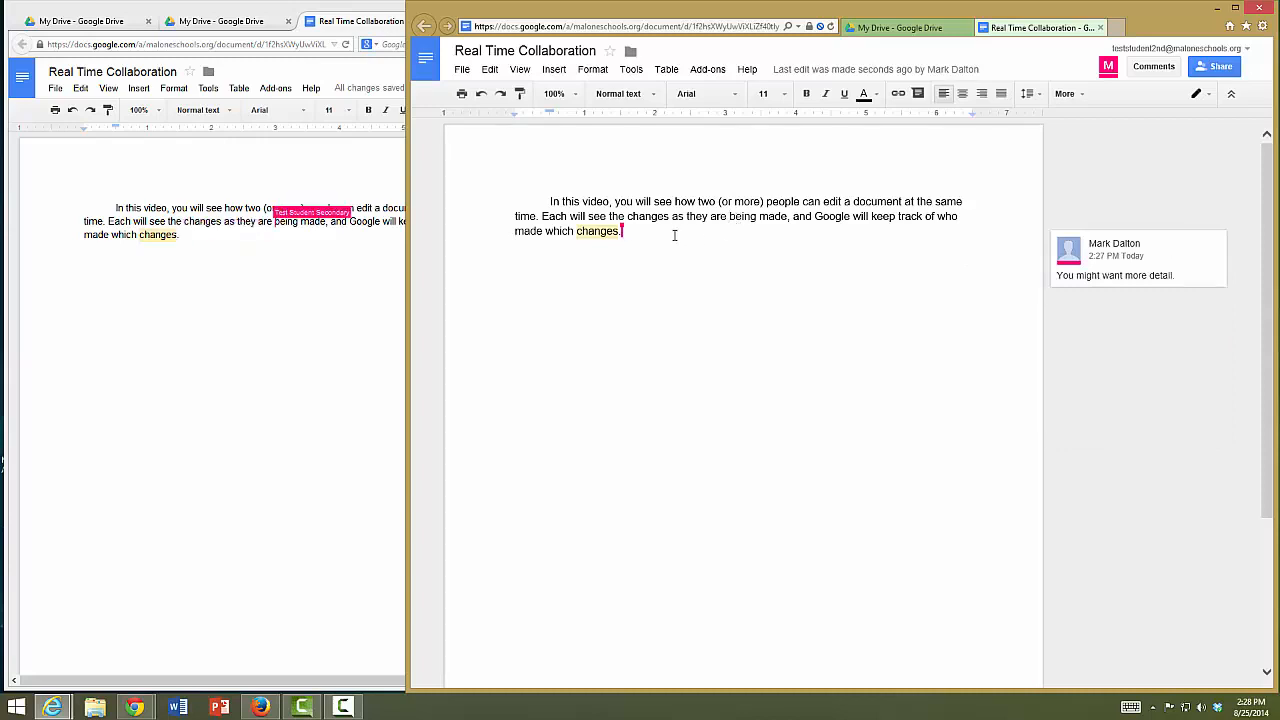
{"action": "type", "text": "M"}
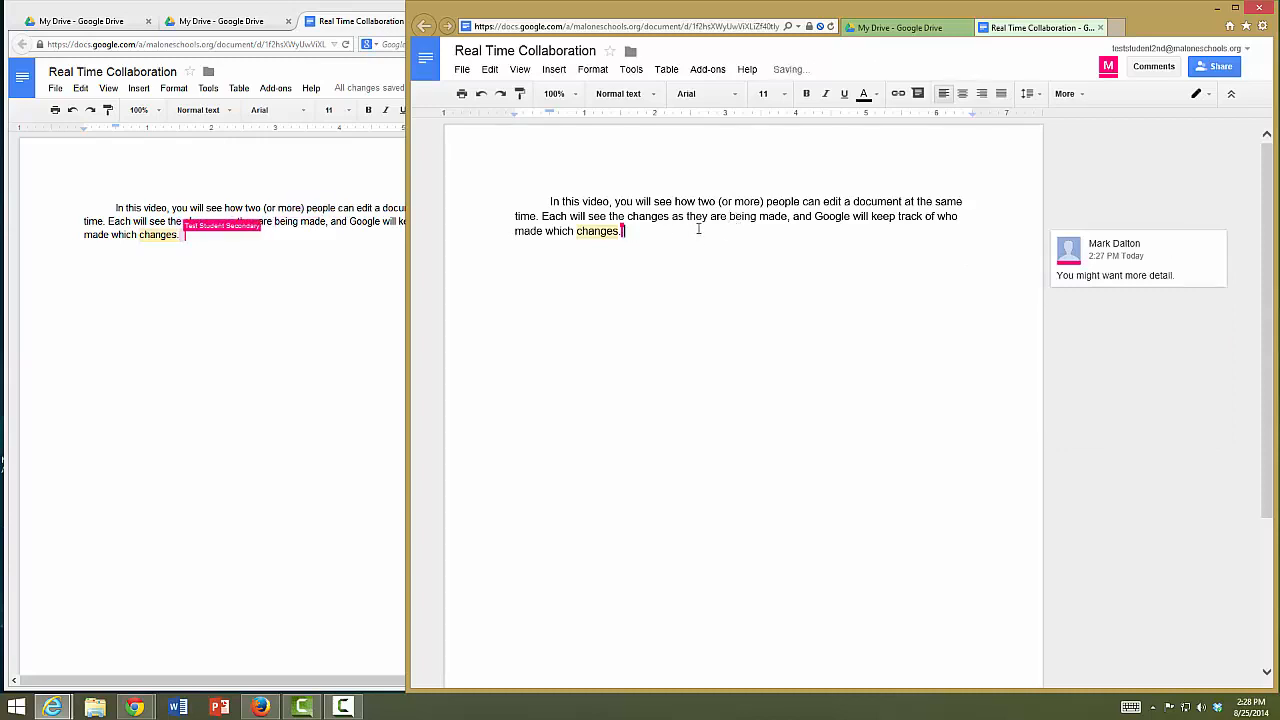
{"action": "type", "text": "ore "}
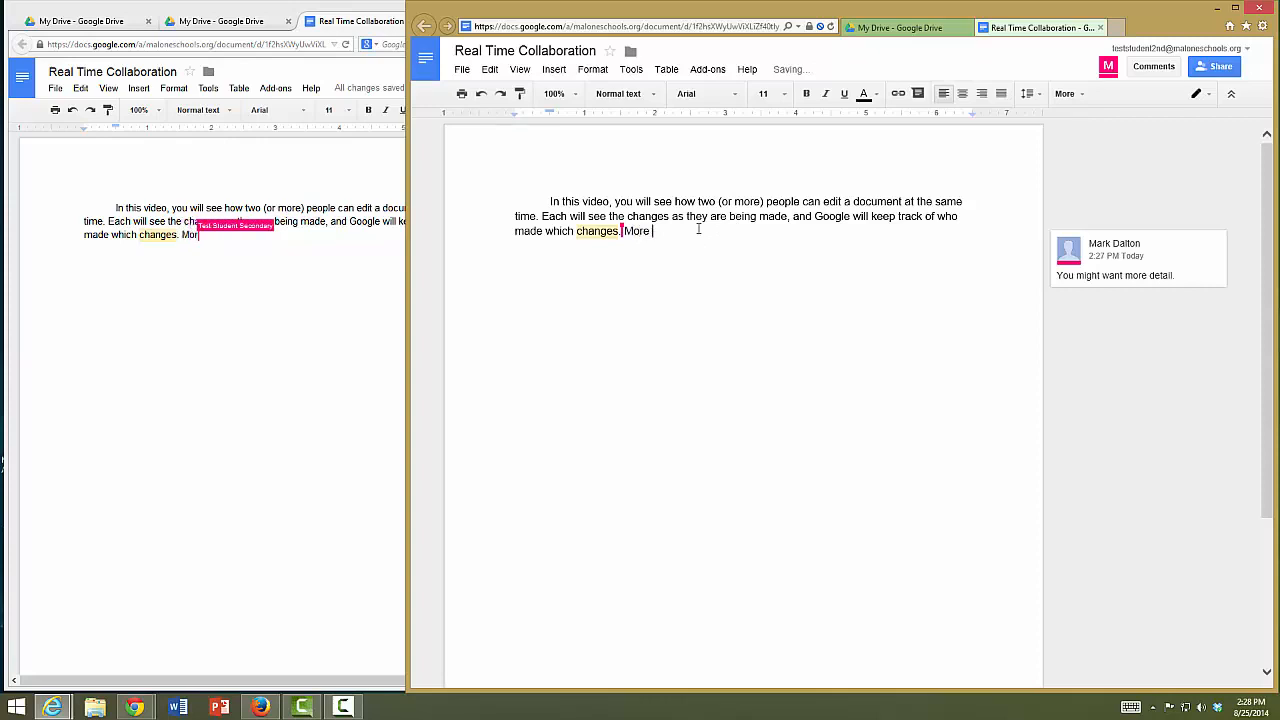
{"action": "type", "text": "detail. more detail, mo"}
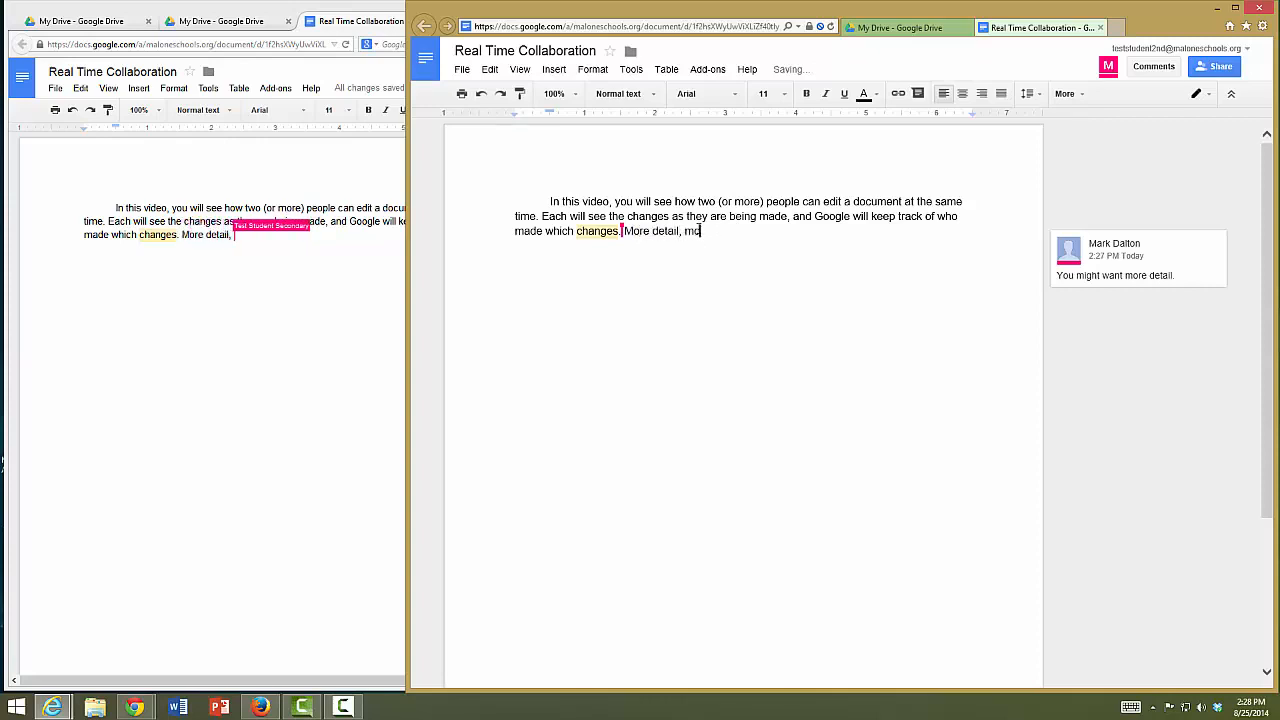
{"action": "type", "text": "il."}
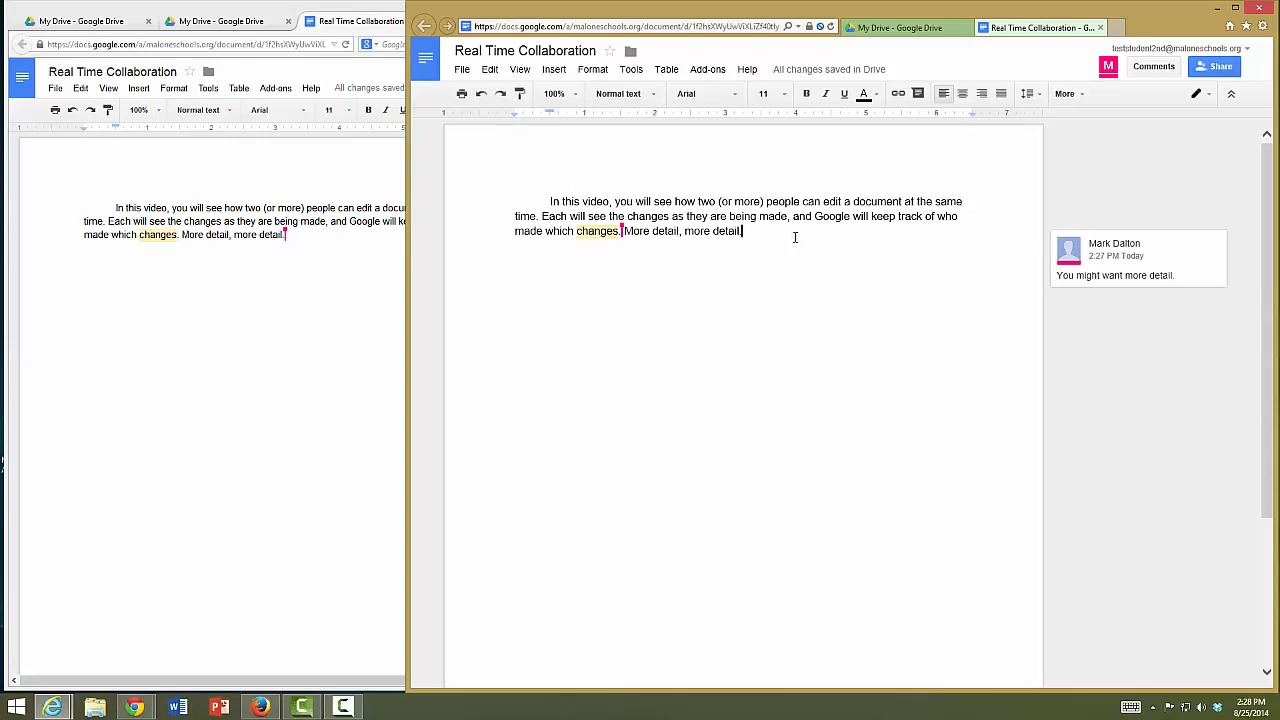
{"action": "mouse_move", "coordinate": [1122, 256]}
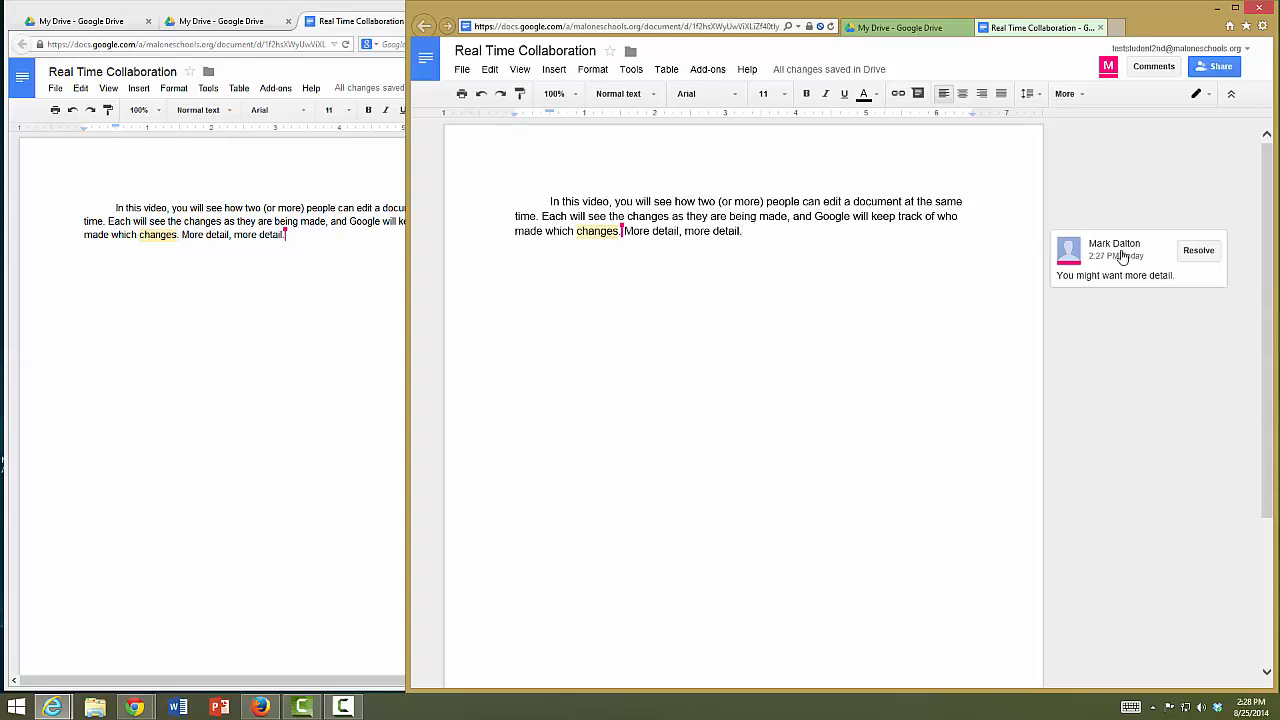
{"action": "left_click", "coordinate": [1205, 254]}
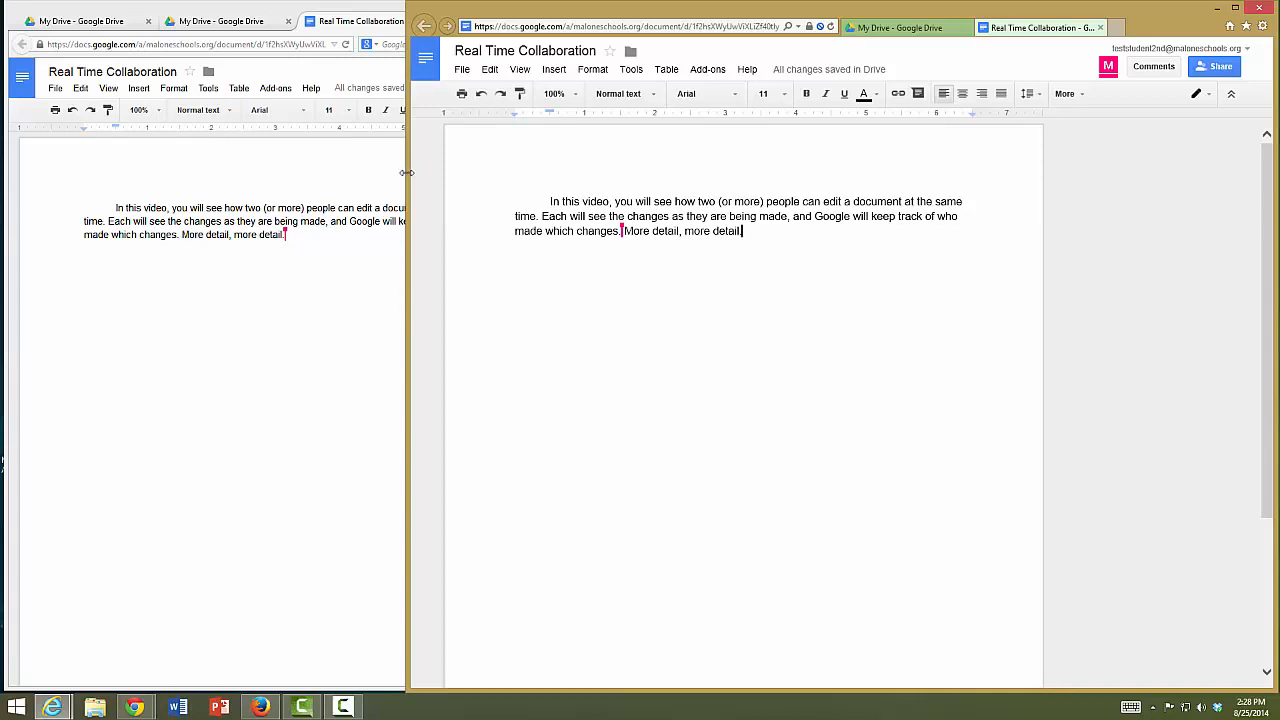
- Open the revision history in the owner's window and examine the changes in the 2:18 PM, 2:27 PM and 2:28 PM revisions
{"action": "left_click_drag", "start_coordinate": [407, 173], "coordinate": [248, 208]}
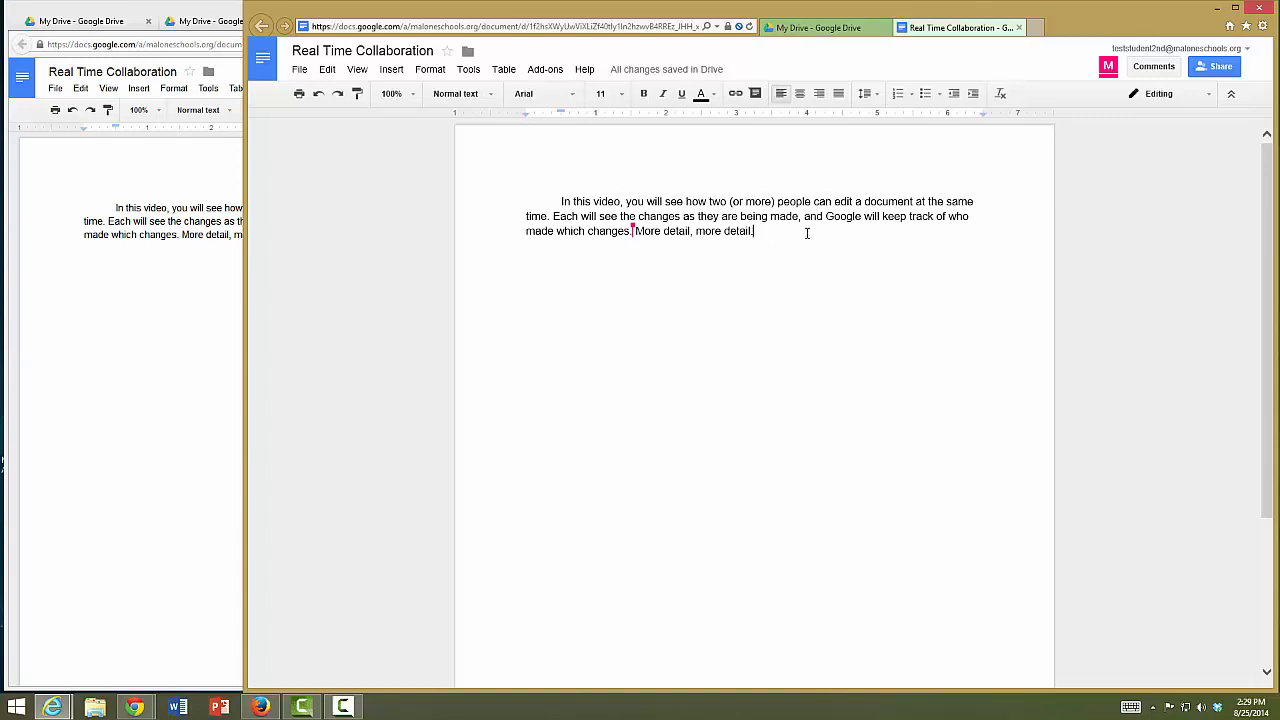
{"action": "left_click", "coordinate": [300, 72]}
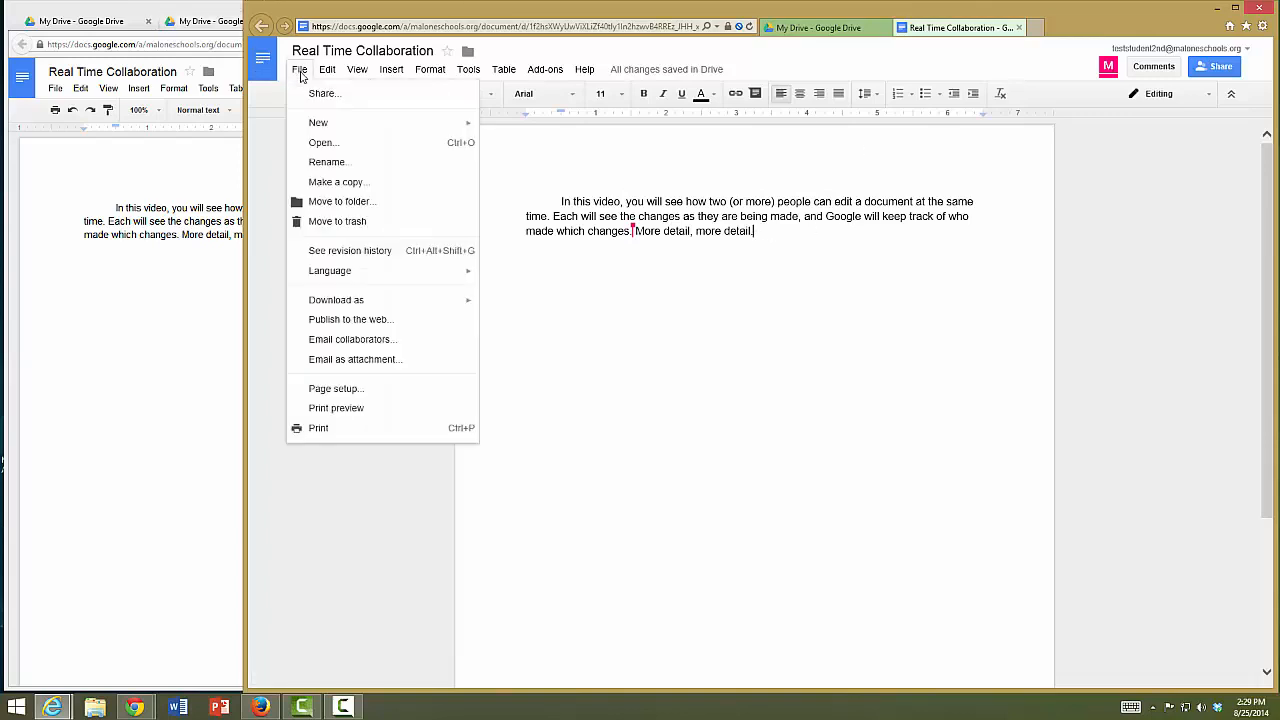
{"action": "left_click", "coordinate": [343, 252]}
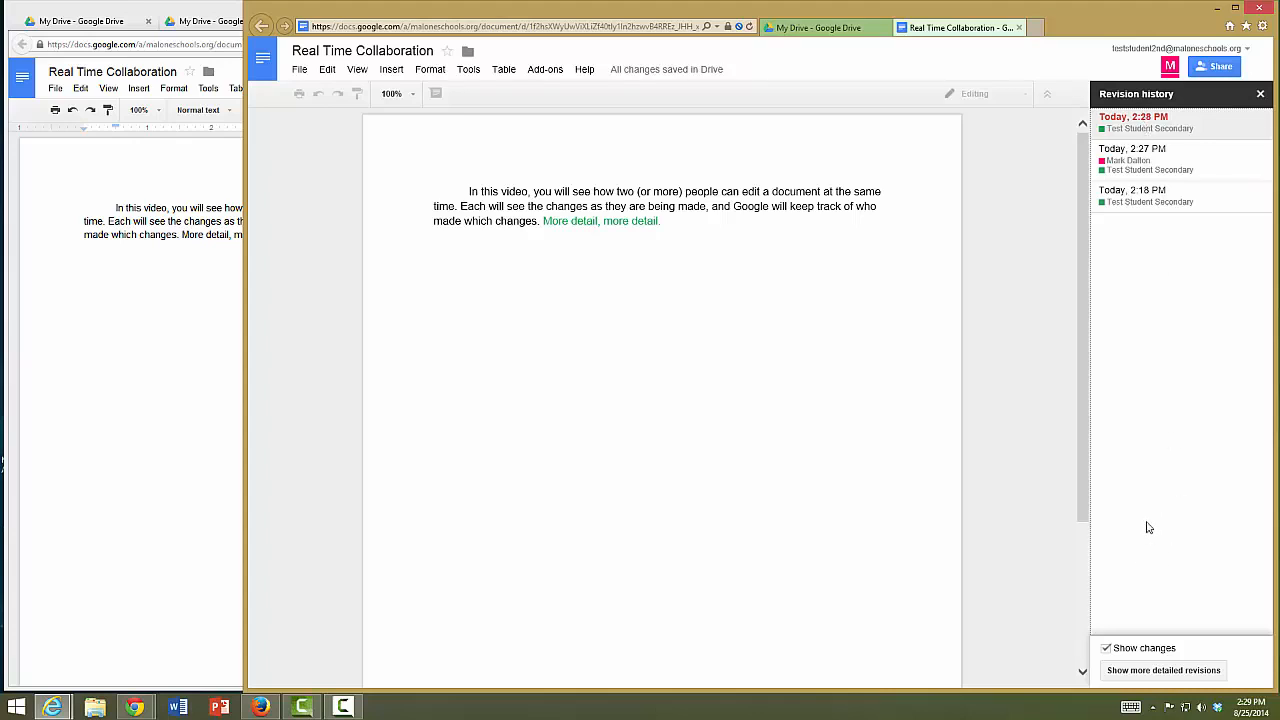
{"action": "left_click", "coordinate": [1197, 201]}
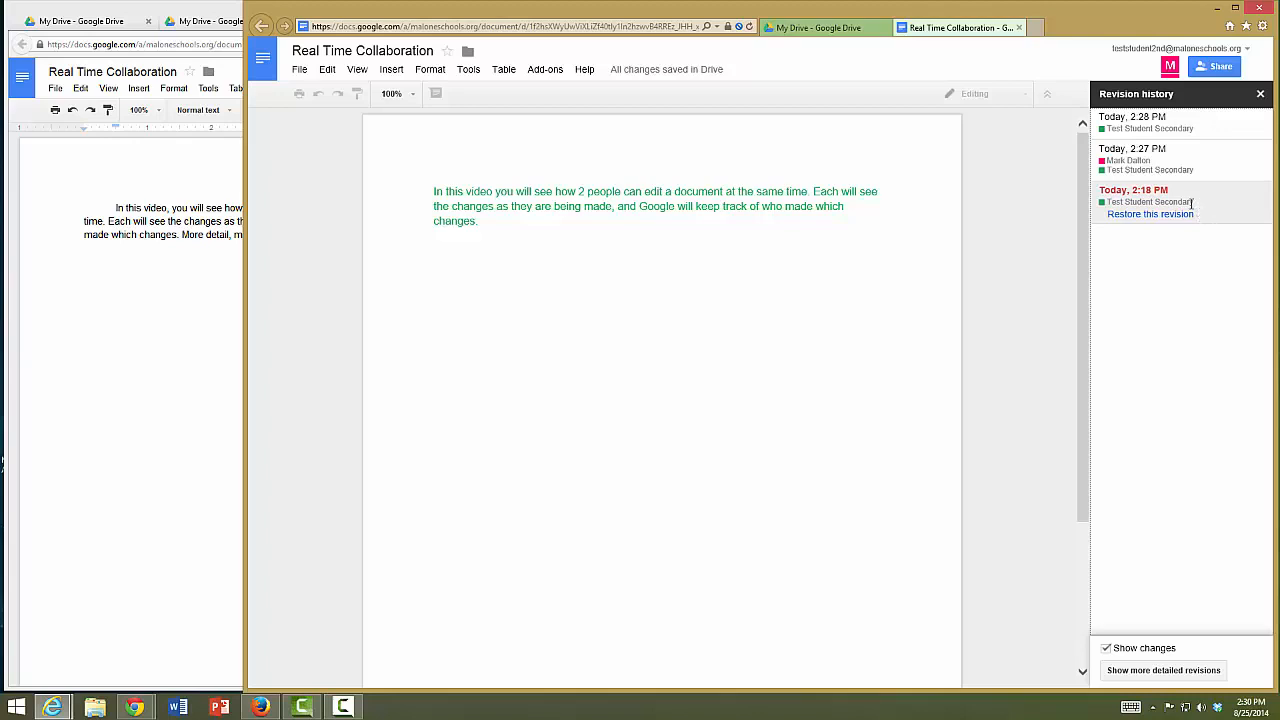
{"action": "left_click", "coordinate": [1228, 163]}
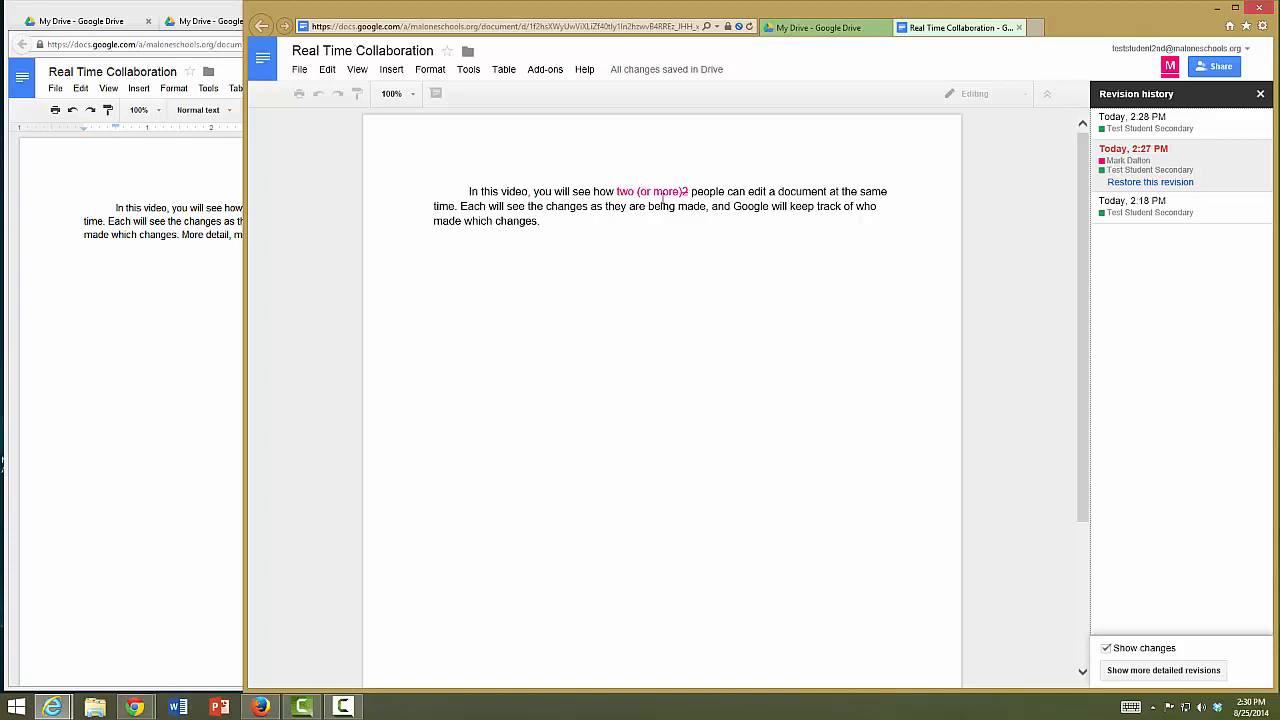
{"action": "left_click", "coordinate": [1204, 130]}
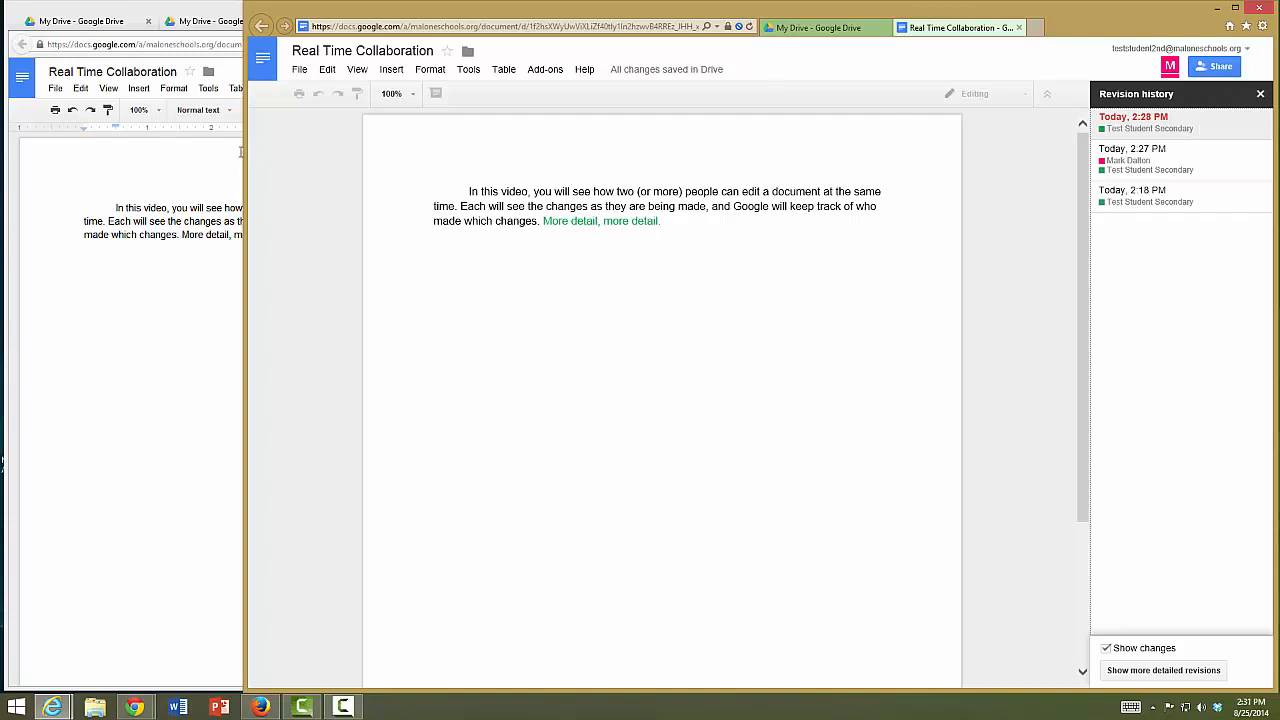
{"action": "left_click_drag", "start_coordinate": [241, 152], "coordinate": [281, 166]}
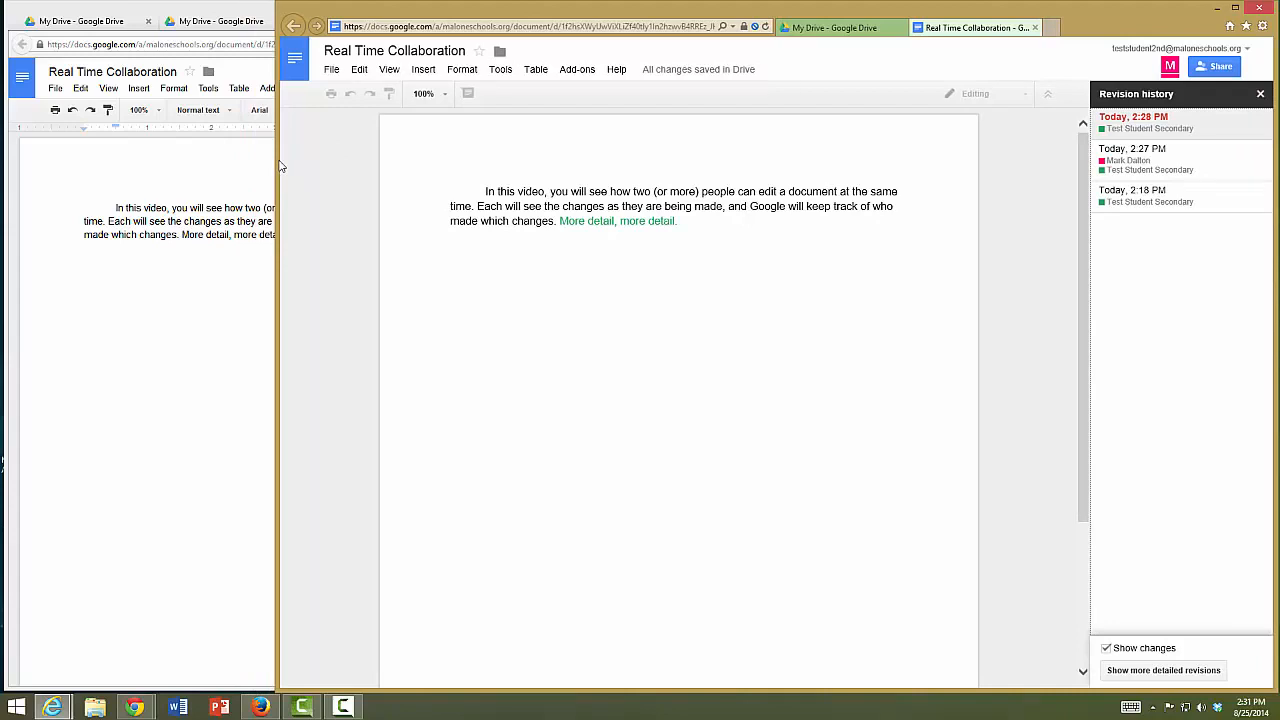
{"action": "left_click_drag", "start_coordinate": [279, 164], "coordinate": [283, 165]}
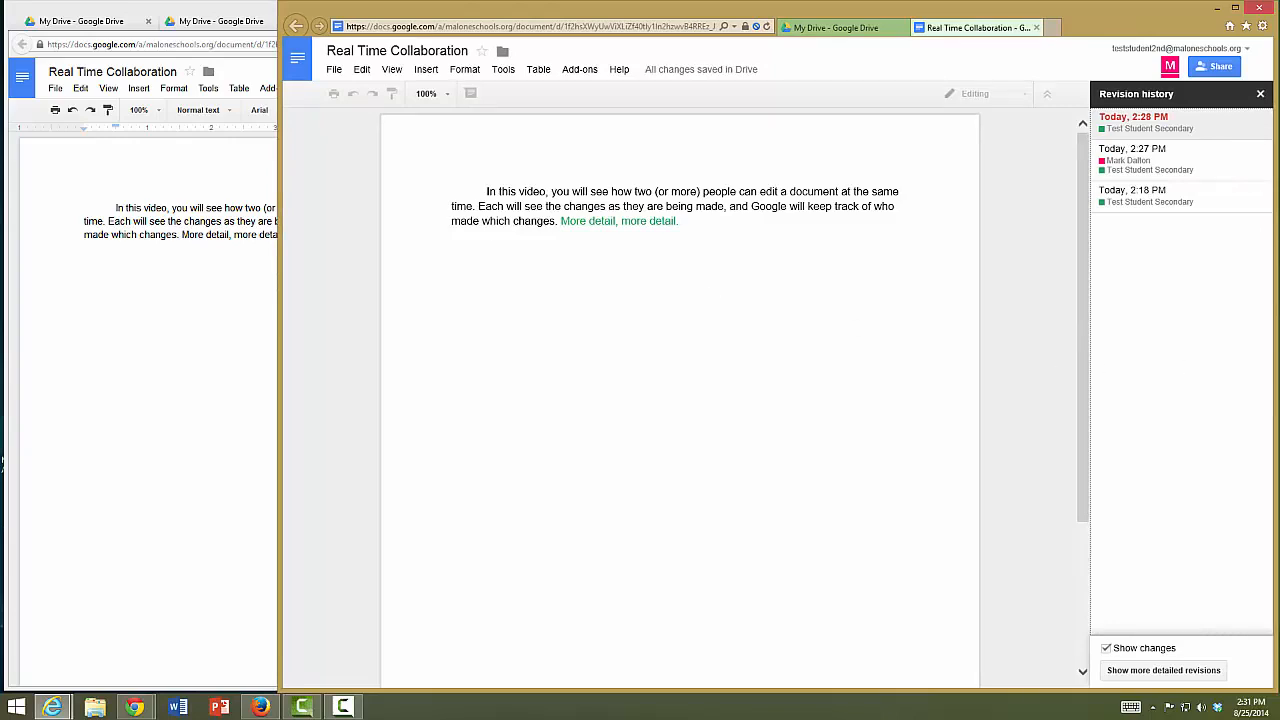